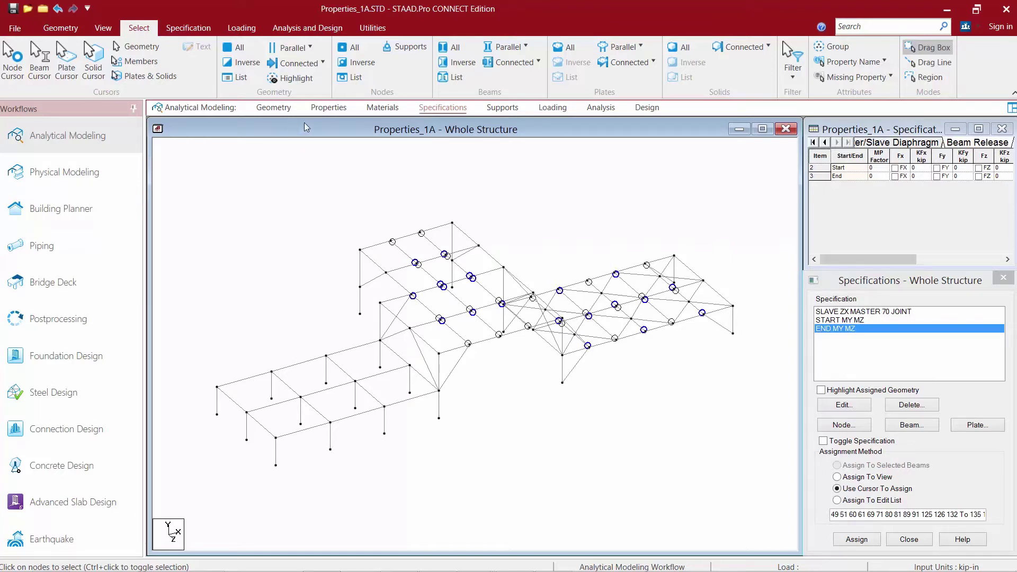
- Open a 3D rendering of the structure, examine the concrete beam-to-column joints up close, and close the rendered view
{"action": "left_click", "coordinate": [105, 29]}
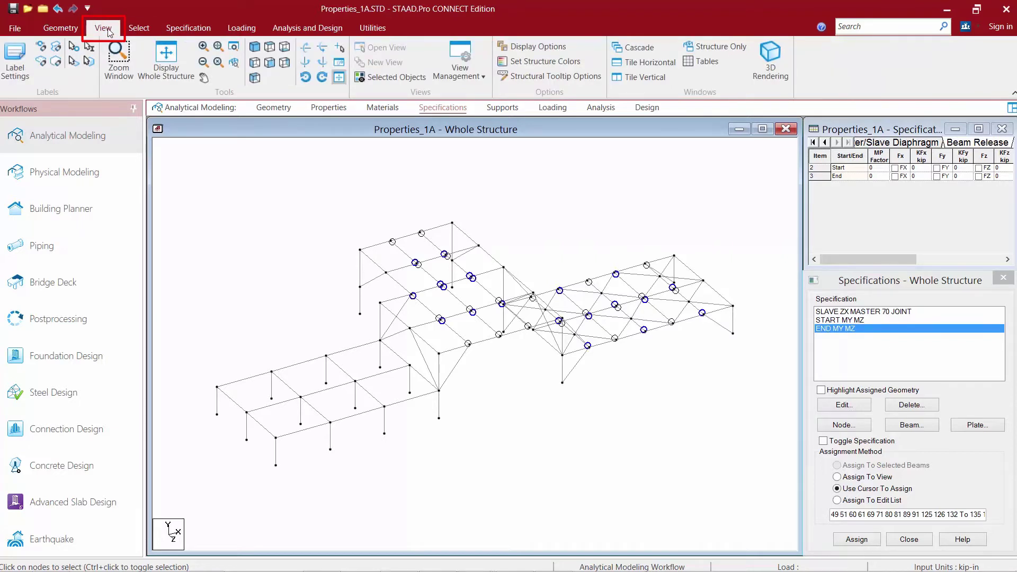
{"action": "left_click", "coordinate": [771, 59]}
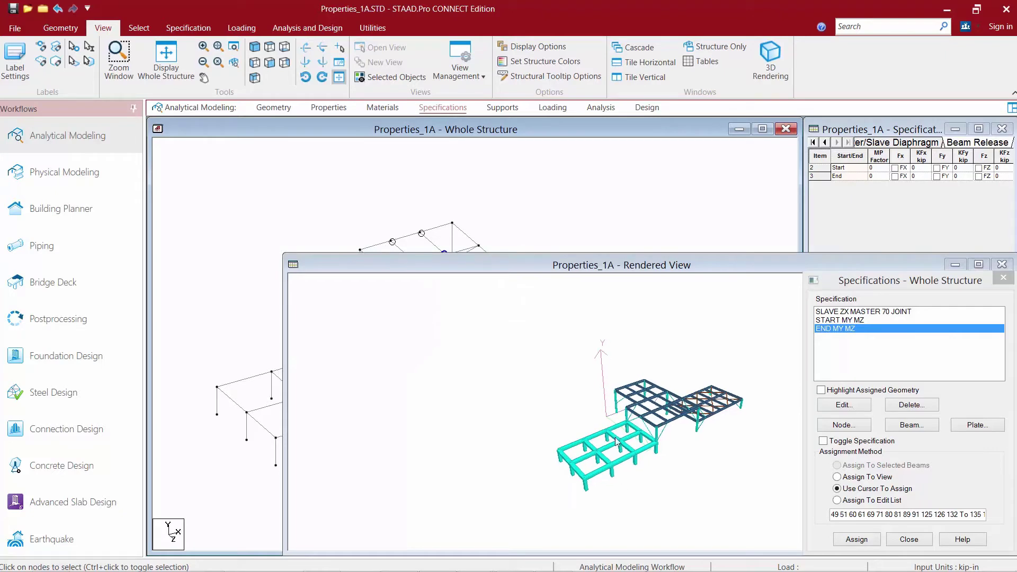
{"action": "left_click_drag", "start_coordinate": [599, 270], "coordinate": [498, 180]}
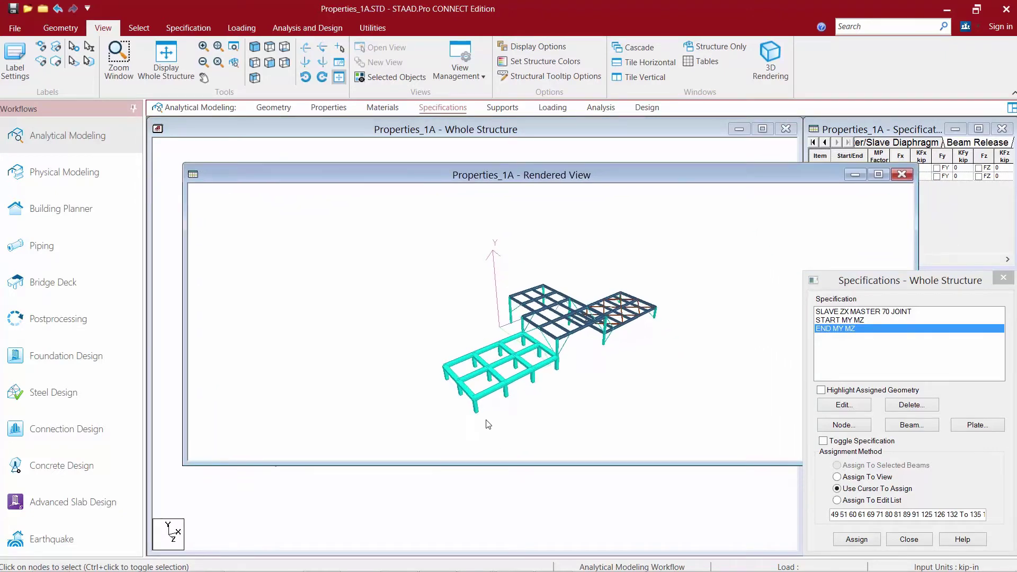
{"action": "scroll", "coordinate": [473, 420], "scroll_direction": "up", "scroll_amount": 5}
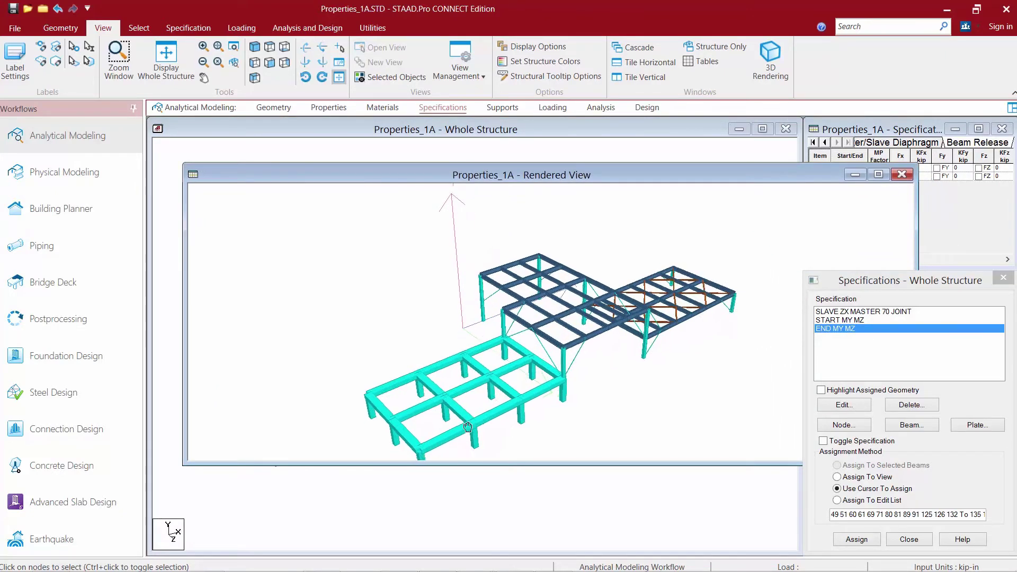
{"action": "scroll", "coordinate": [473, 410], "scroll_direction": "up", "scroll_amount": 5}
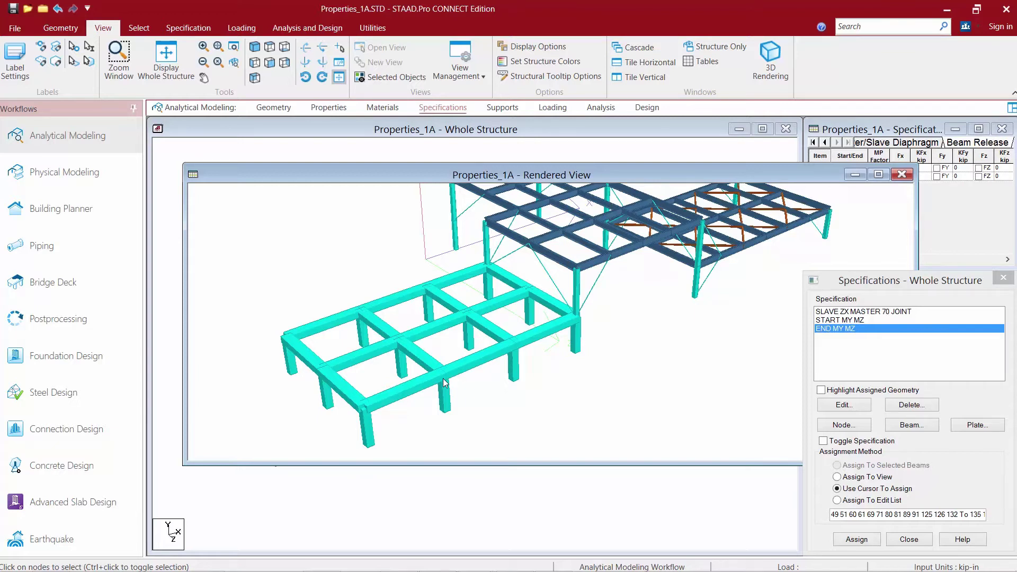
{"action": "left_click", "coordinate": [902, 175]}
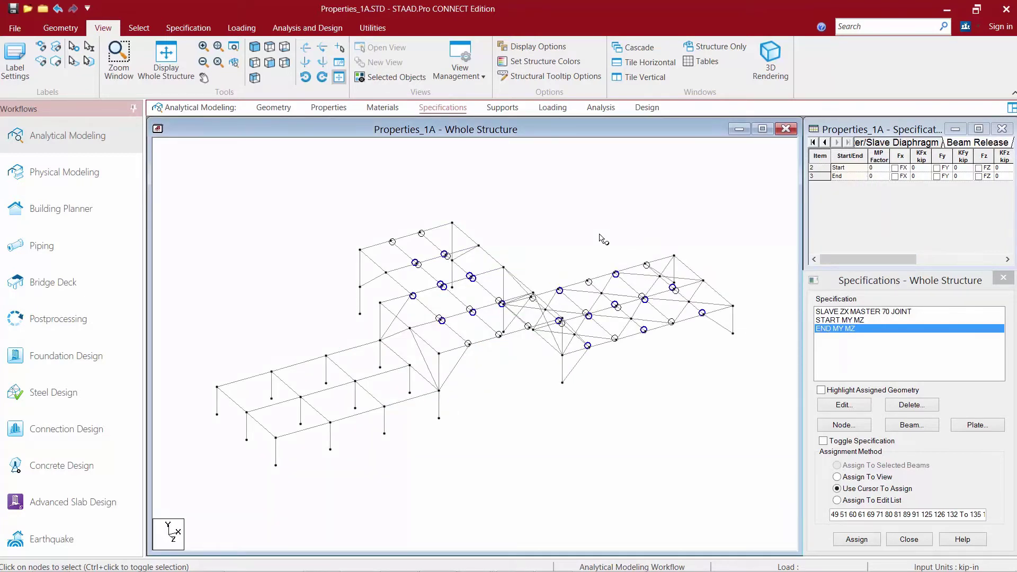
- Add a beam offset specification at the member start with local direction and an X offset of 8 in
{"action": "left_click", "coordinate": [434, 106]}
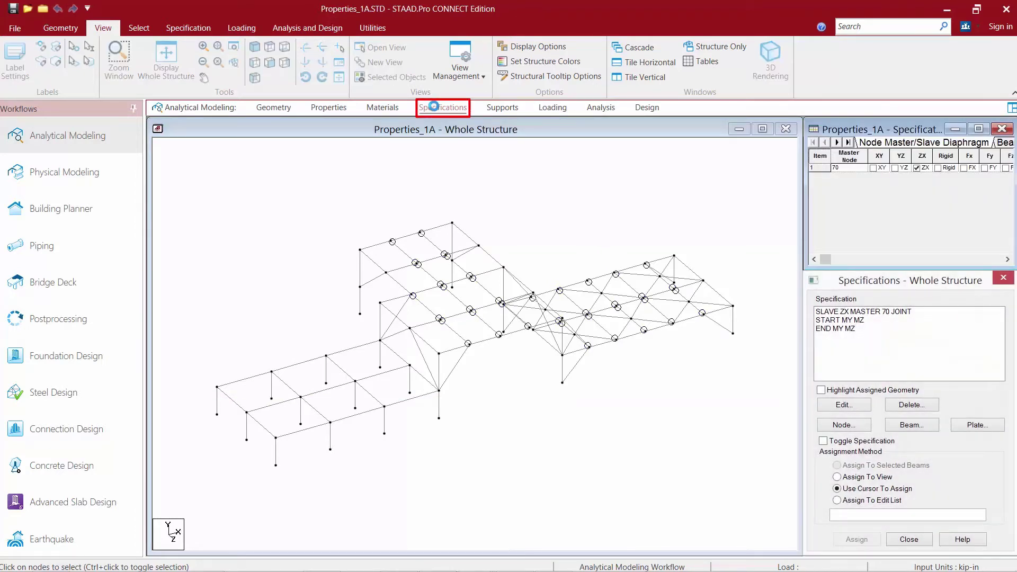
{"action": "left_click", "coordinate": [182, 30]}
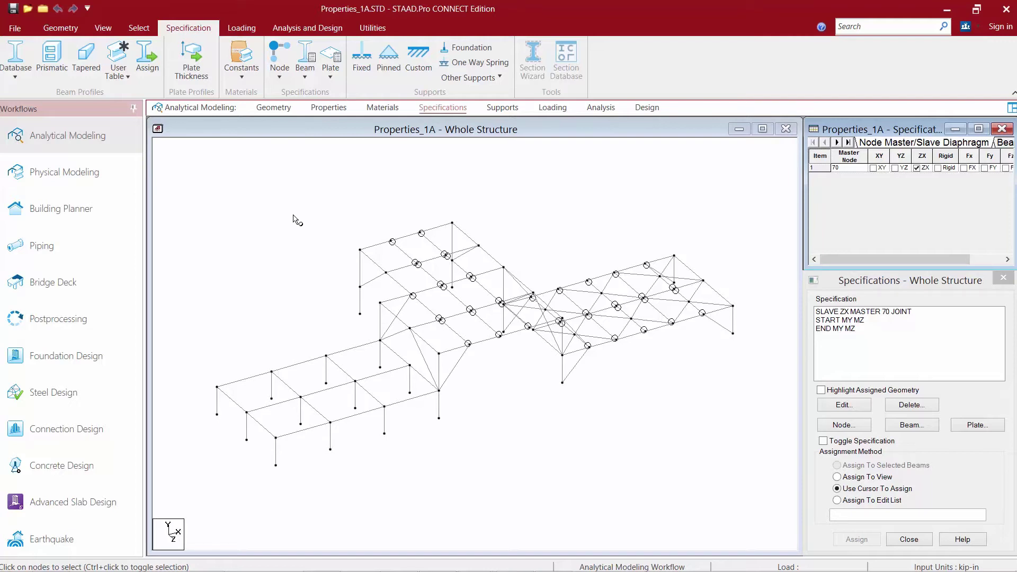
{"action": "left_click", "coordinate": [306, 64]}
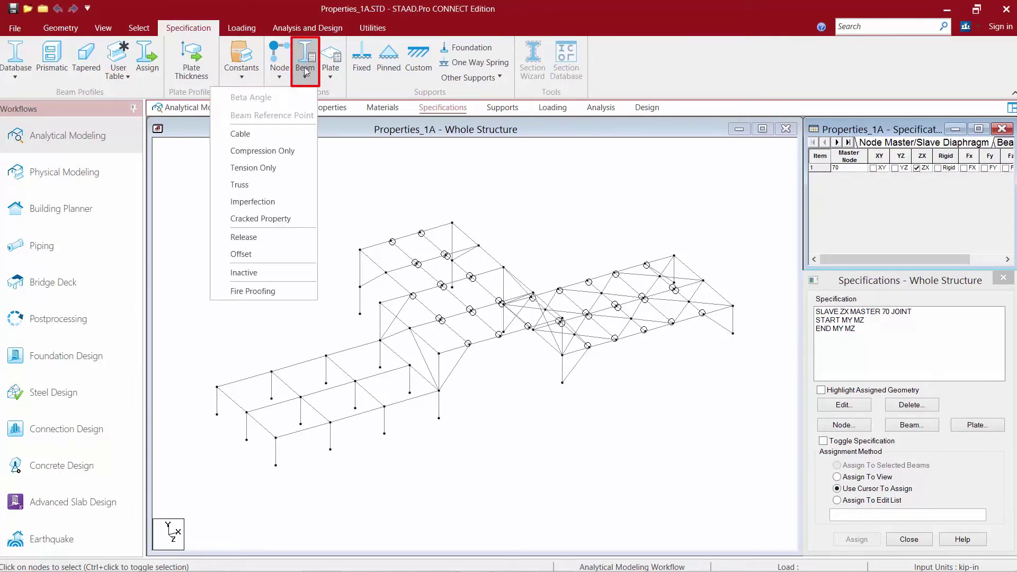
{"action": "left_click", "coordinate": [249, 254]}
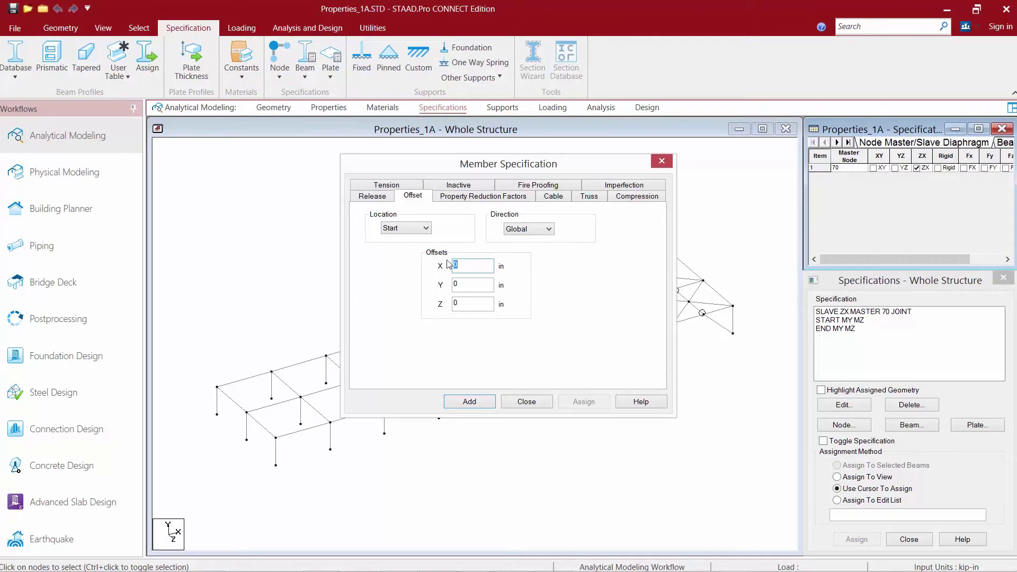
{"action": "left_click", "coordinate": [513, 228]}
{"action": "left_click", "coordinate": [516, 249]}
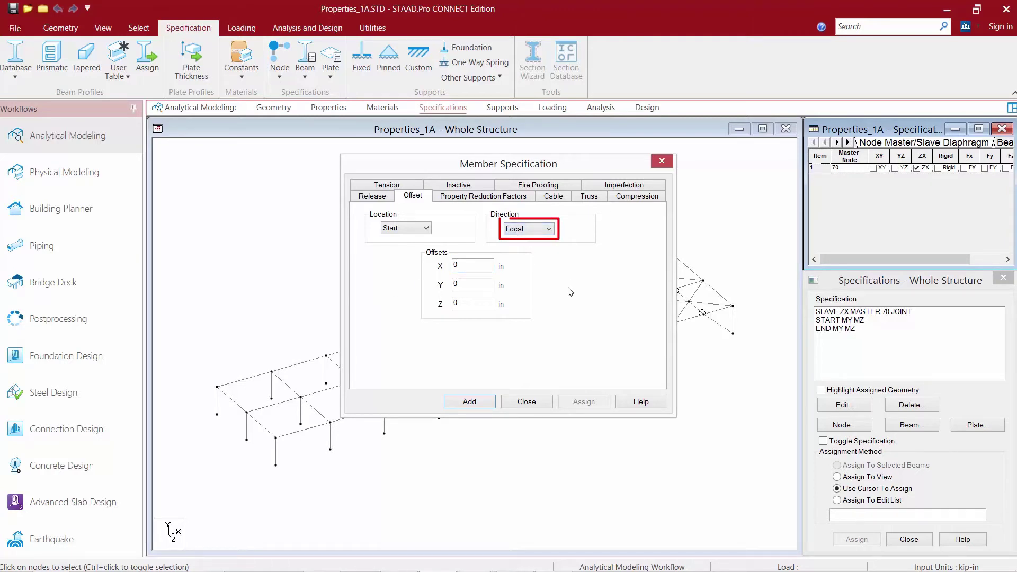
{"action": "double_click", "coordinate": [467, 265]}
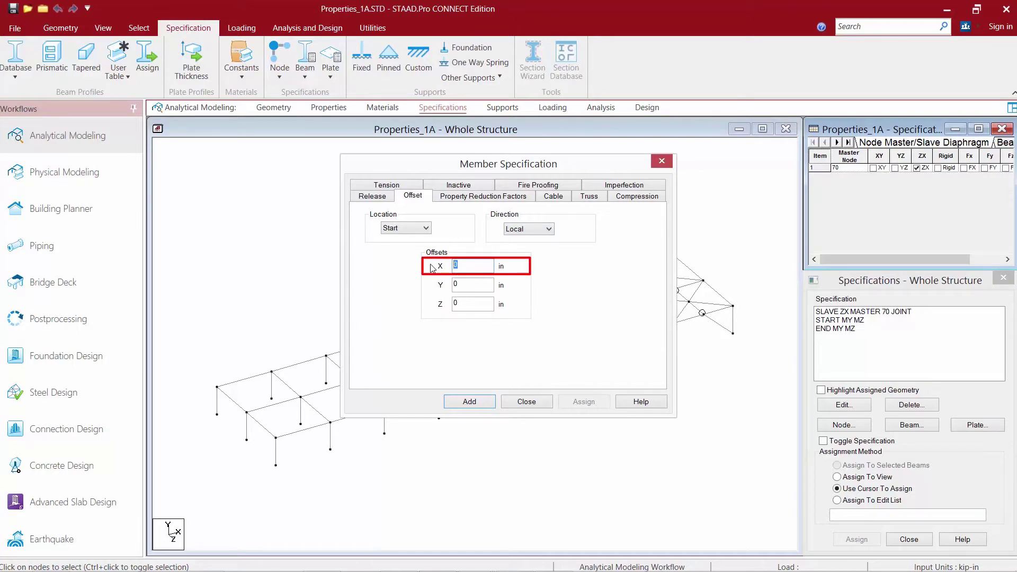
{"action": "type", "text": "8"}
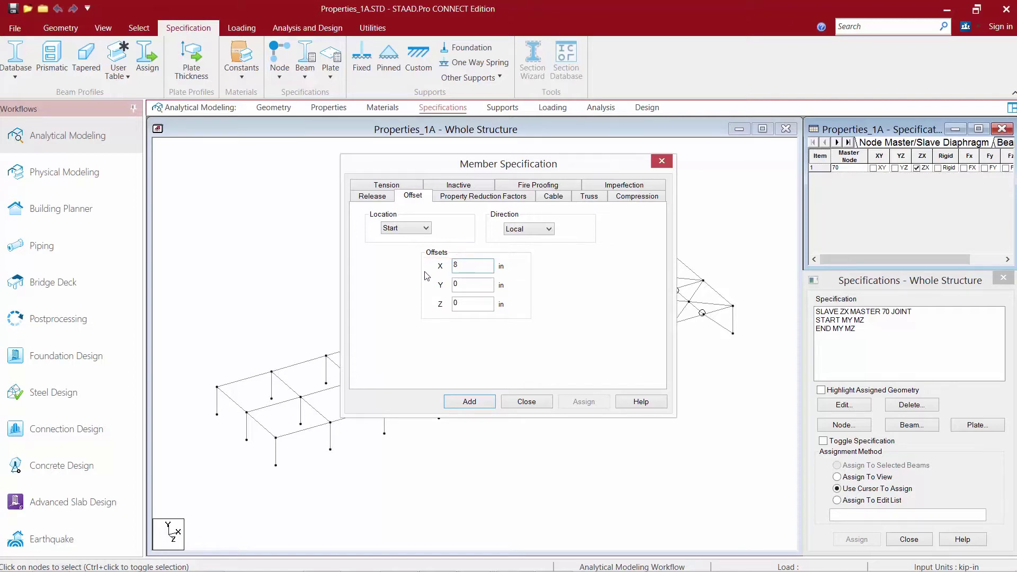
{"action": "left_click", "coordinate": [469, 402]}
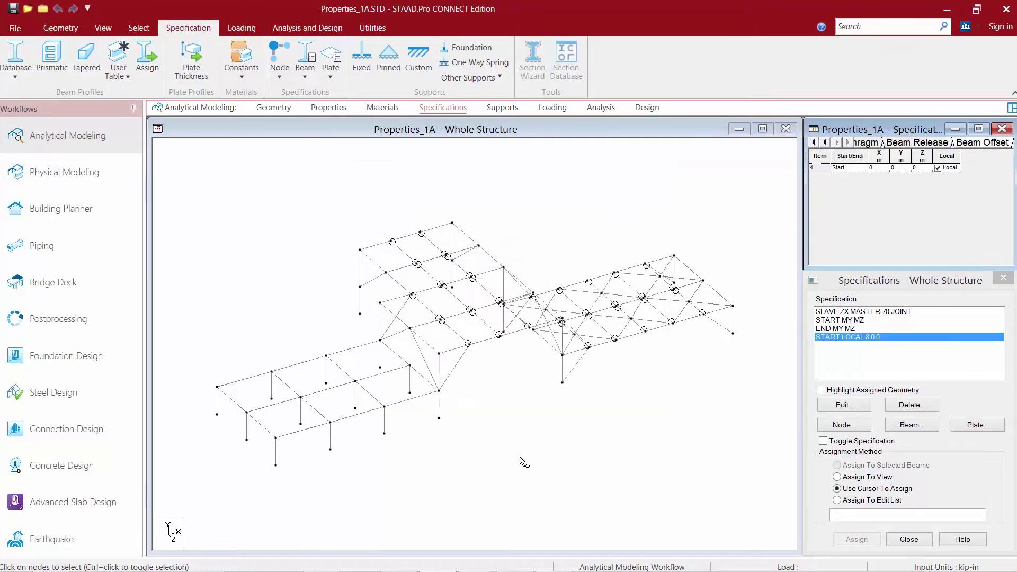
- Add a beam offset specification at the member end with local direction and an X offset of -8 in
{"action": "left_click", "coordinate": [309, 69]}
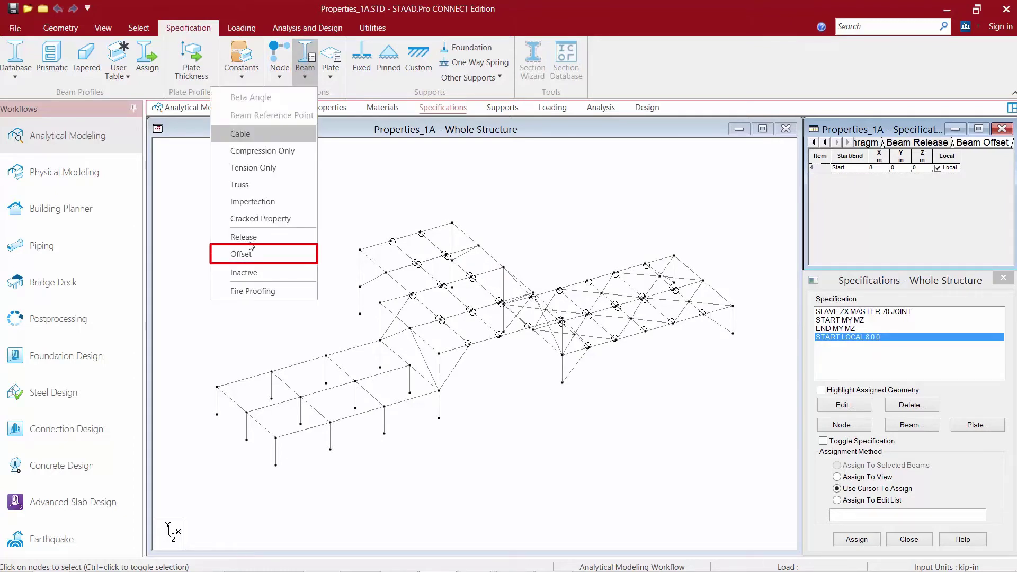
{"action": "left_click", "coordinate": [241, 253]}
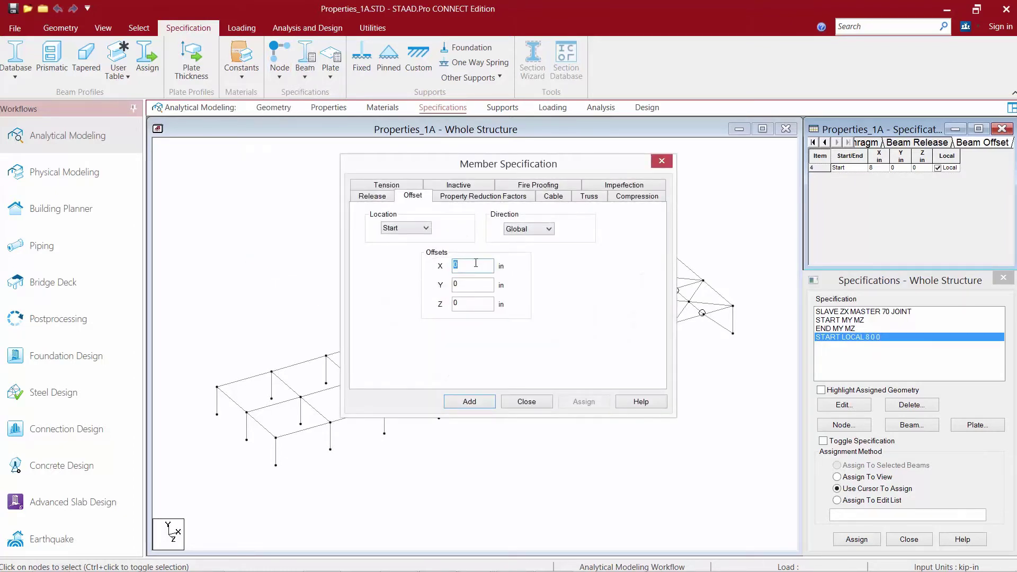
{"action": "left_click", "coordinate": [526, 230]}
{"action": "left_click", "coordinate": [519, 248]}
{"action": "left_click", "coordinate": [406, 227]}
{"action": "left_click", "coordinate": [398, 249]}
{"action": "double_click", "coordinate": [455, 264]}
{"action": "type", "text": "-8"}
{"action": "left_click", "coordinate": [469, 403]}
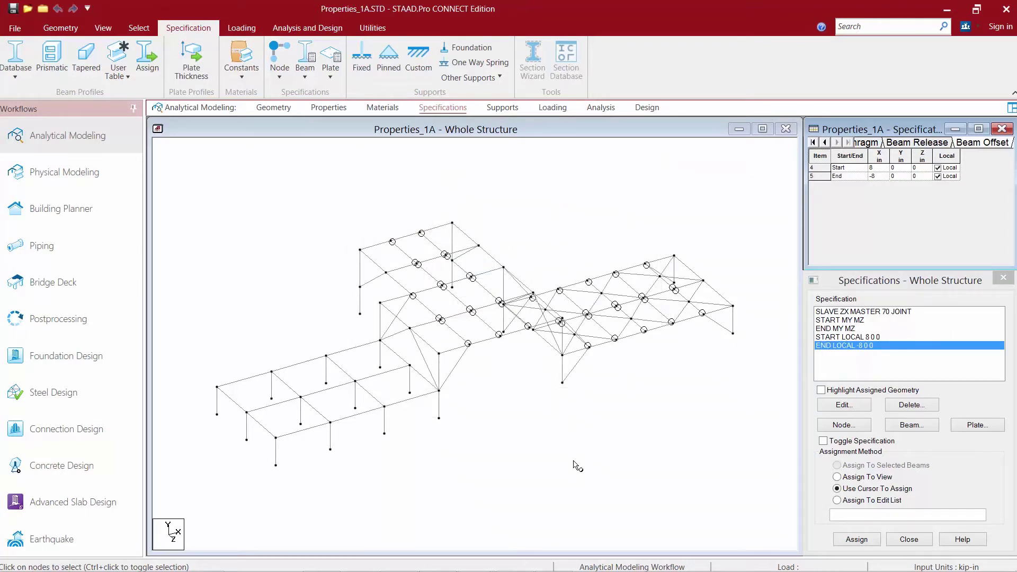
- Assign the START LOCAL 8 0 0 offset to all members of the _CONCRETEBEAMS group
{"action": "left_click", "coordinate": [838, 338]}
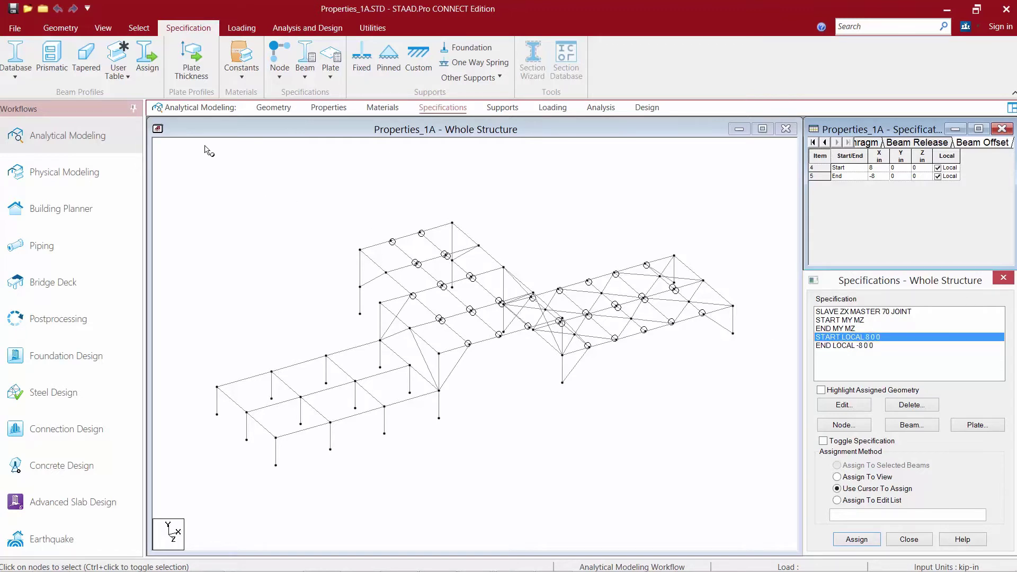
{"action": "left_click", "coordinate": [144, 34]}
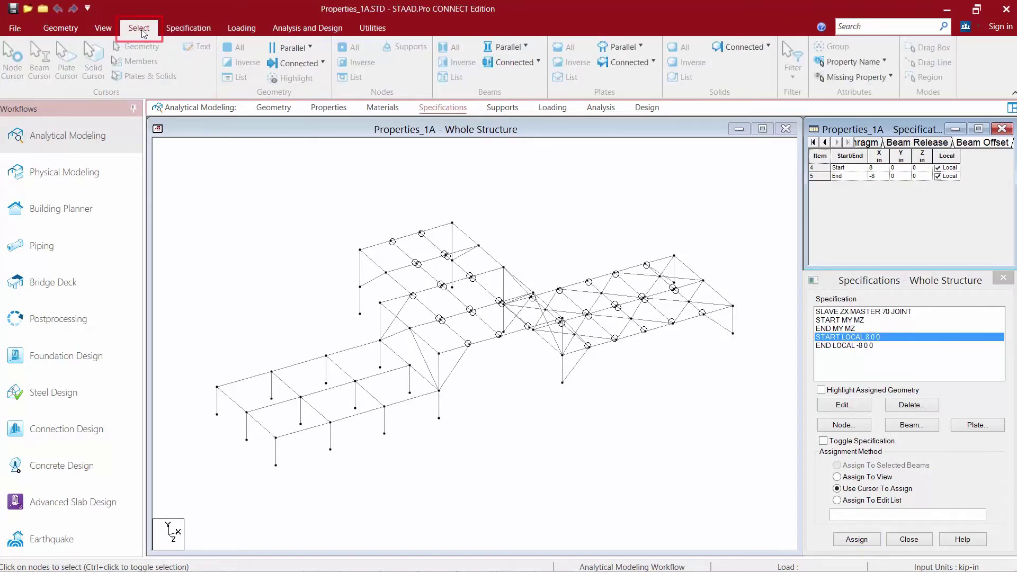
{"action": "left_click", "coordinate": [626, 134]}
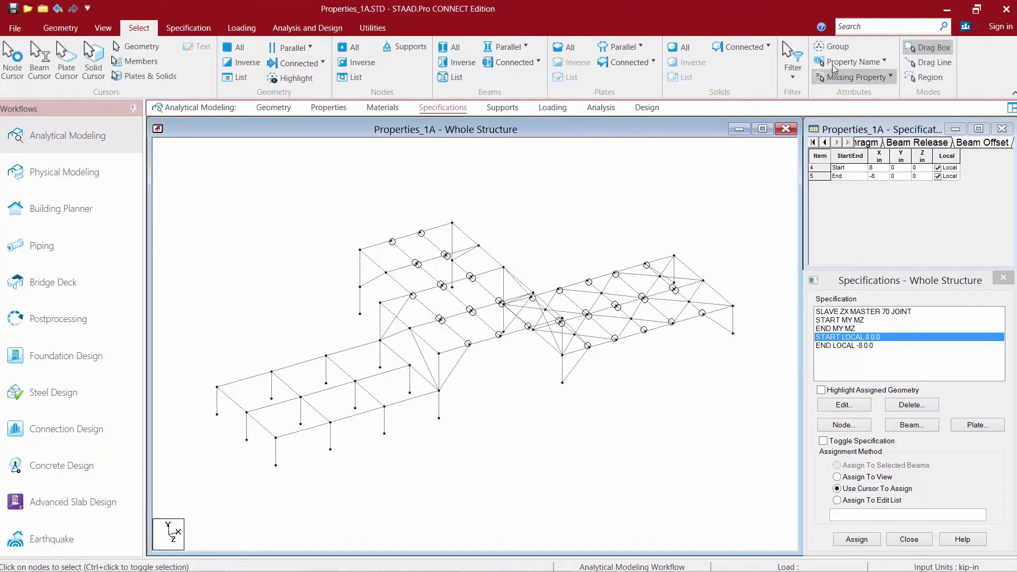
{"action": "left_click", "coordinate": [831, 47]}
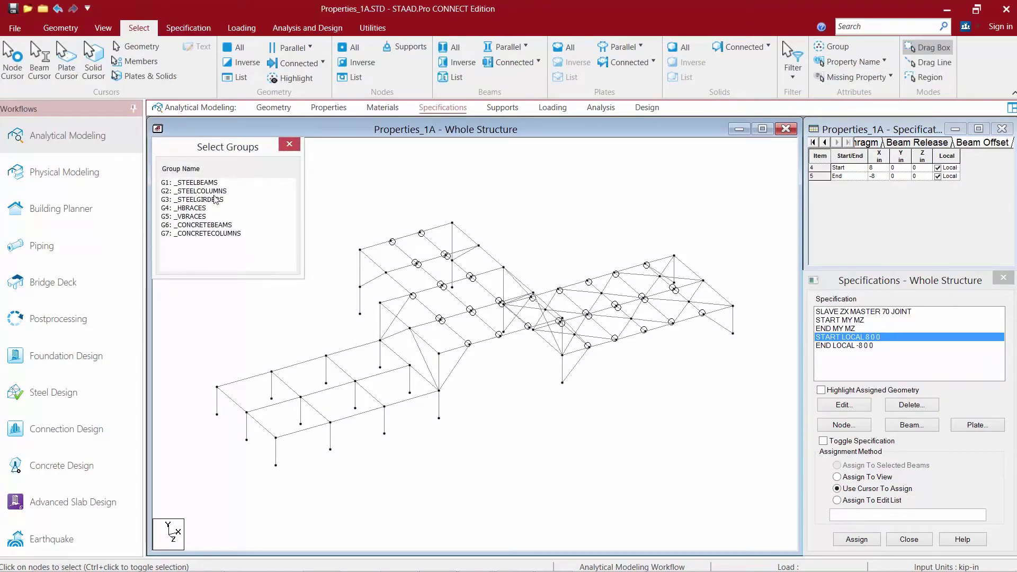
{"action": "left_click", "coordinate": [195, 225]}
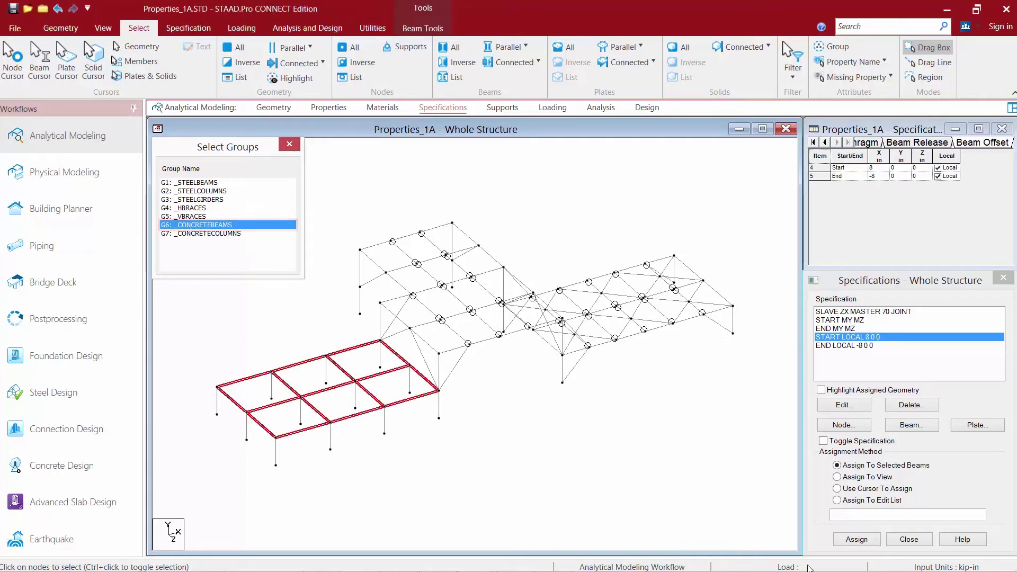
{"action": "left_click", "coordinate": [857, 540]}
{"action": "left_click", "coordinate": [919, 454]}
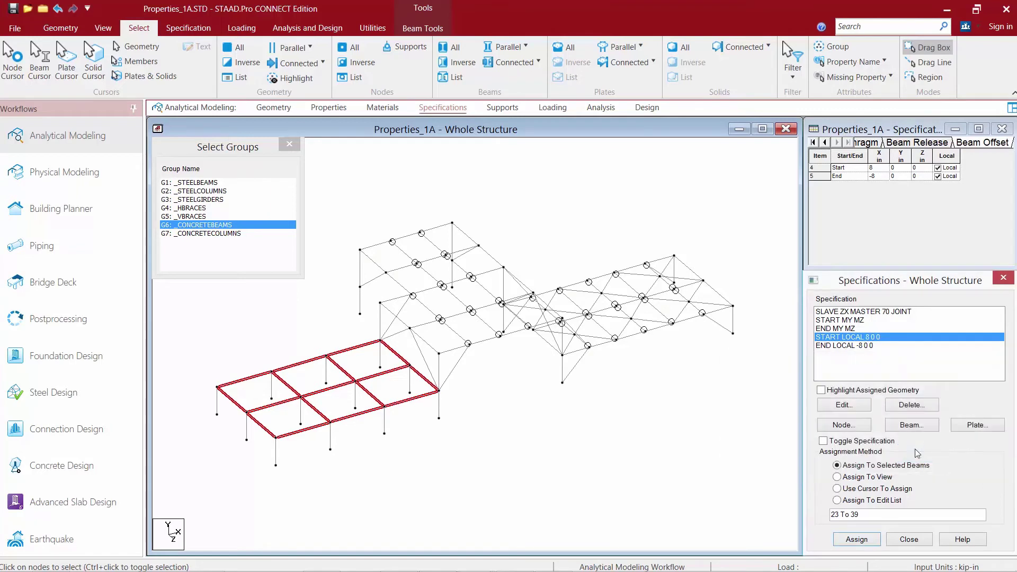
- Assign the END LOCAL -8 0 0 offset to the selected concrete beams, then close the group list and clear the selection
{"action": "left_click", "coordinate": [826, 345]}
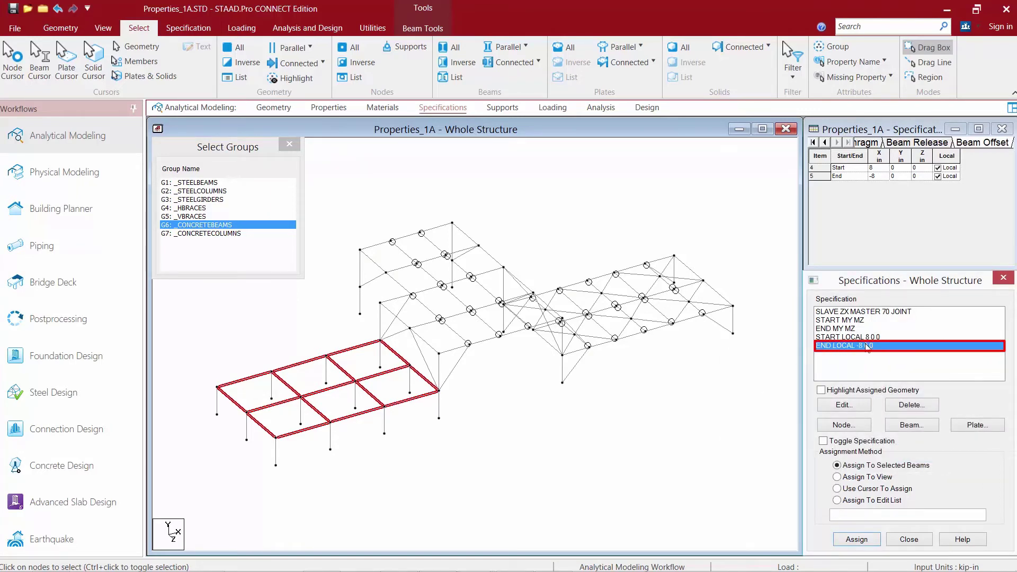
{"action": "left_click", "coordinate": [849, 540]}
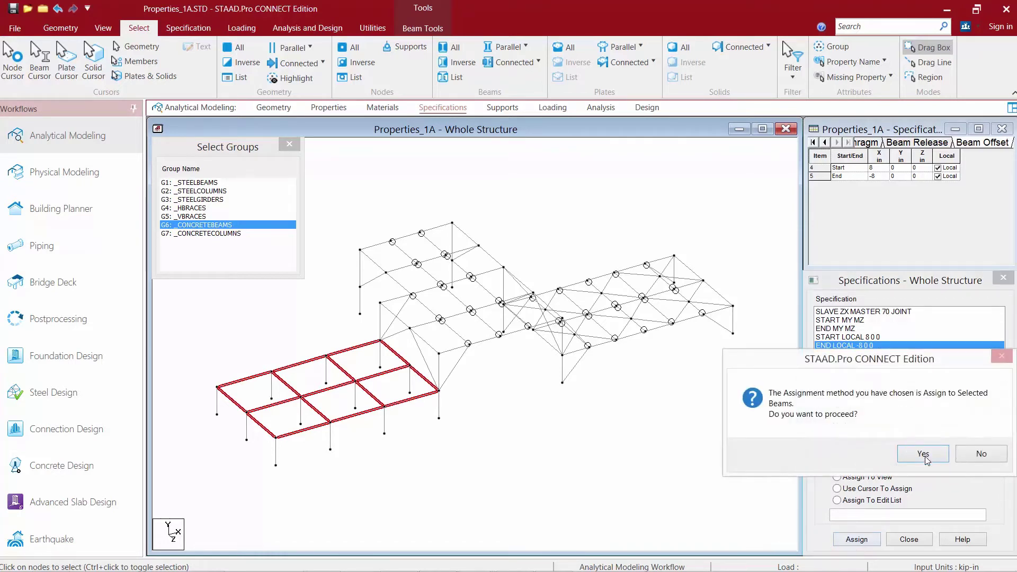
{"action": "left_click", "coordinate": [926, 459]}
{"action": "left_click", "coordinate": [289, 144]}
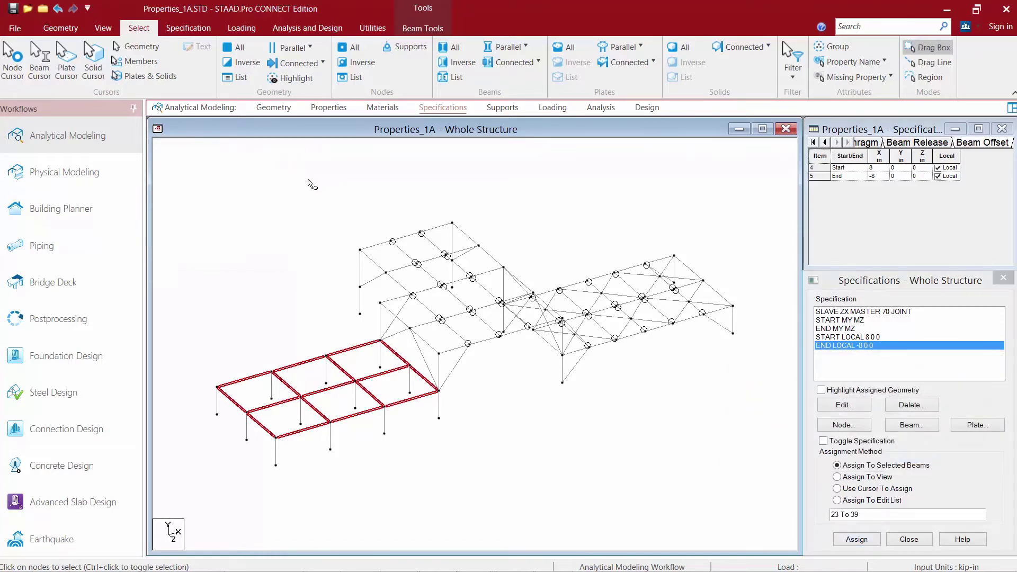
{"action": "left_click", "coordinate": [306, 182]}
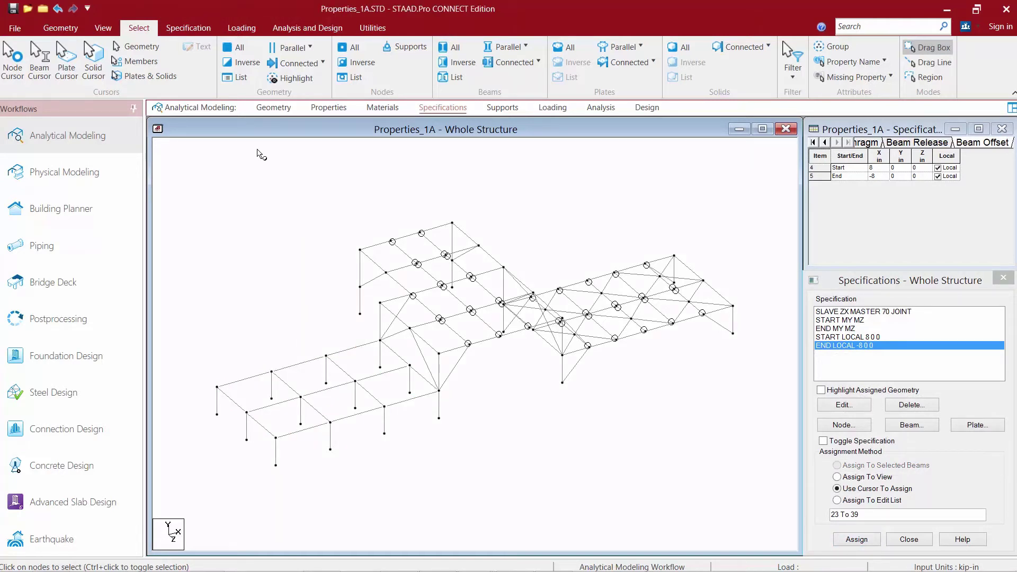
- Open a 3D rendering, examine the offset ends of the concrete beams at the columns, and close the rendered view
{"action": "left_click", "coordinate": [106, 31]}
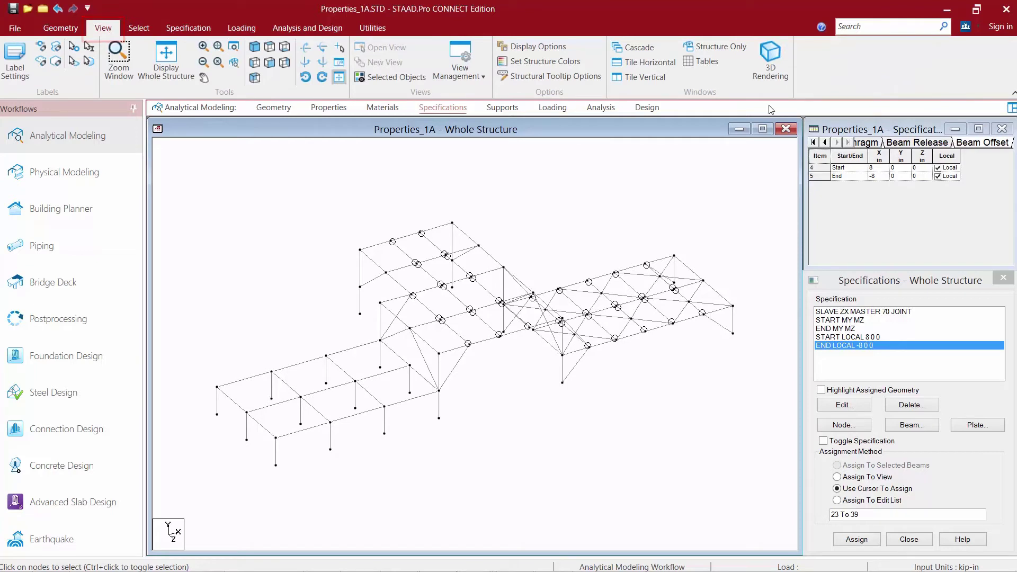
{"action": "left_click", "coordinate": [769, 63]}
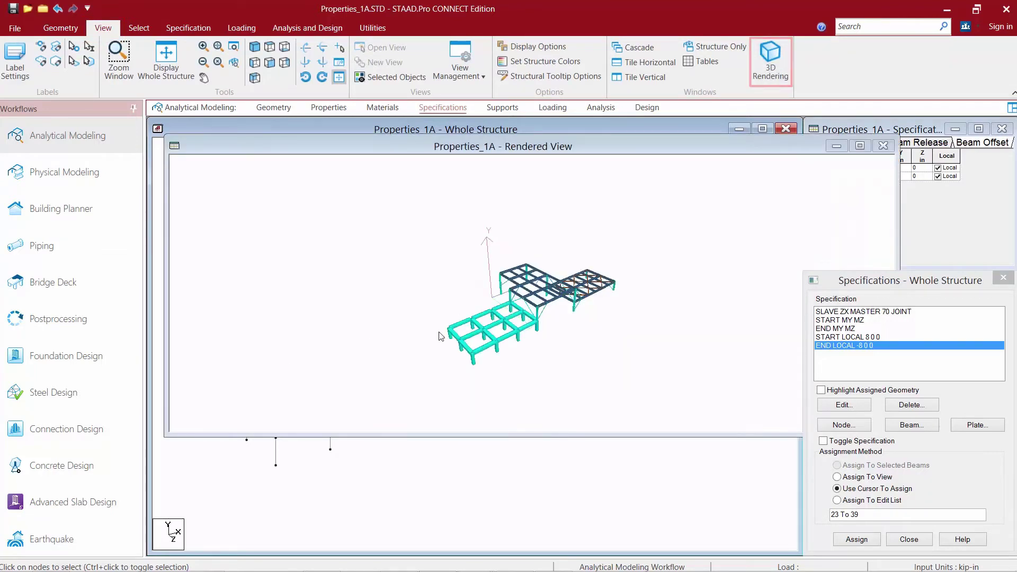
{"action": "left_click", "coordinate": [119, 57]}
{"action": "left_click_drag", "start_coordinate": [438, 314], "coordinate": [523, 385]}
{"action": "scroll", "coordinate": [523, 385], "scroll_direction": "up", "scroll_amount": 5}
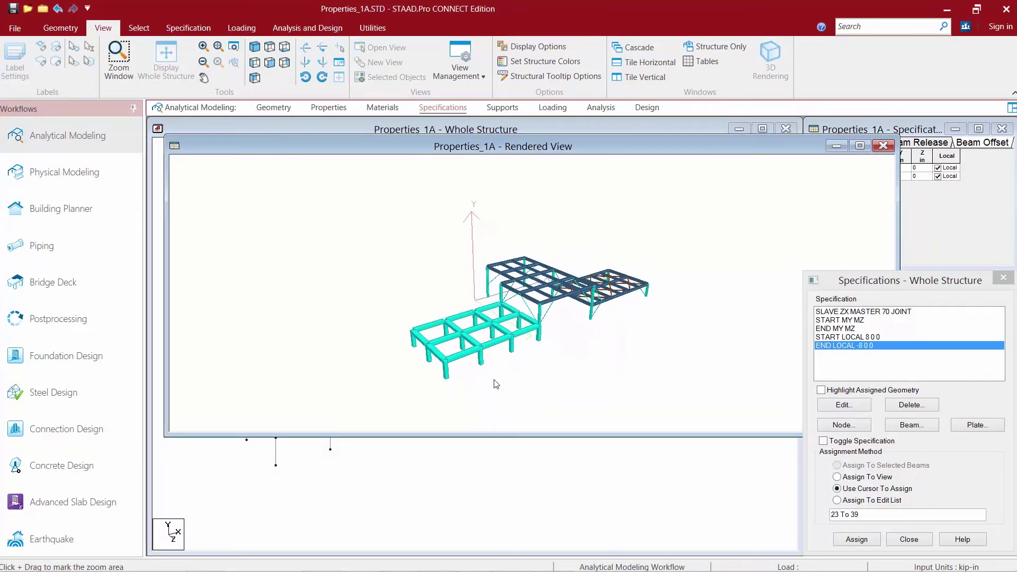
{"action": "scroll", "coordinate": [487, 388], "scroll_direction": "up", "scroll_amount": 4}
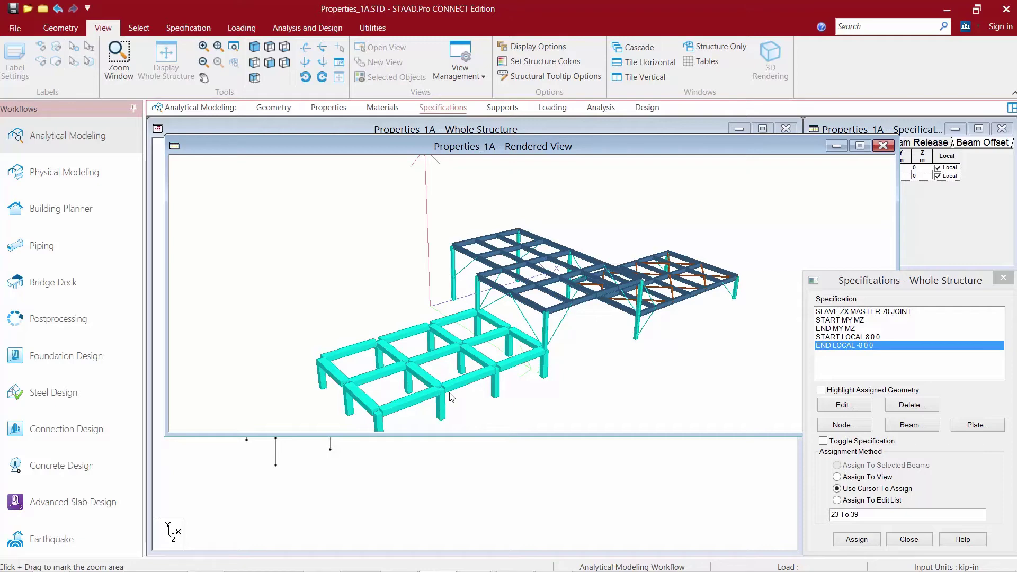
{"action": "left_click", "coordinate": [883, 146]}
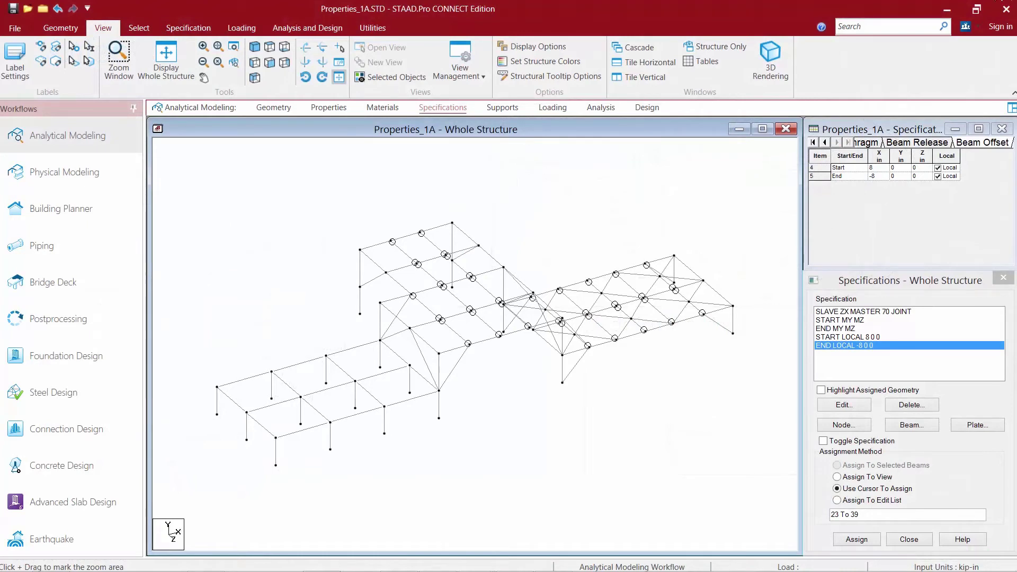
- Open a new 3D rendering and examine the steel beams and girders of the upper frame up close
{"action": "left_click", "coordinate": [759, 53]}
{"action": "scroll", "coordinate": [516, 283], "scroll_direction": "up", "scroll_amount": 5}
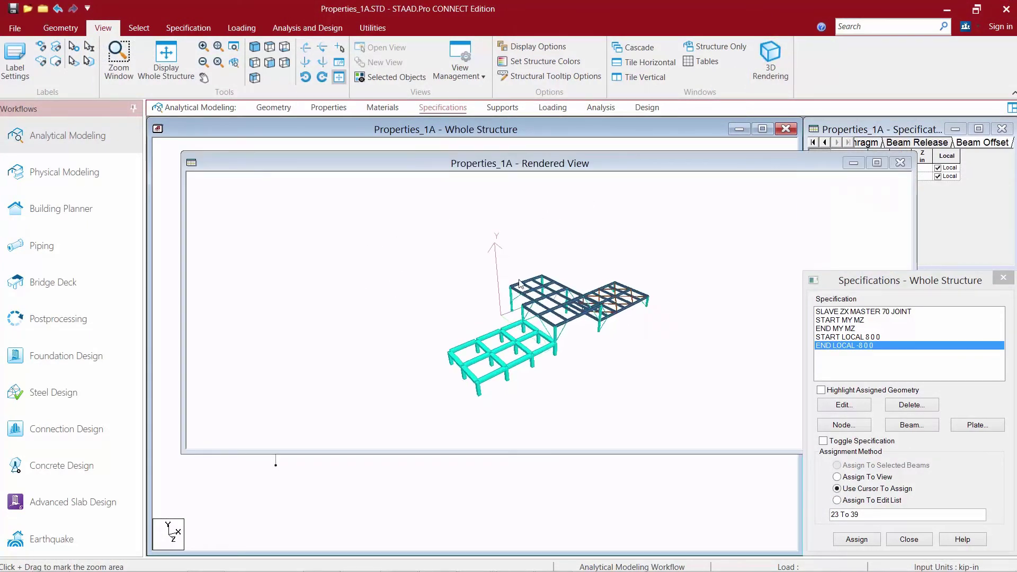
{"action": "scroll", "coordinate": [518, 285], "scroll_direction": "up", "scroll_amount": 6}
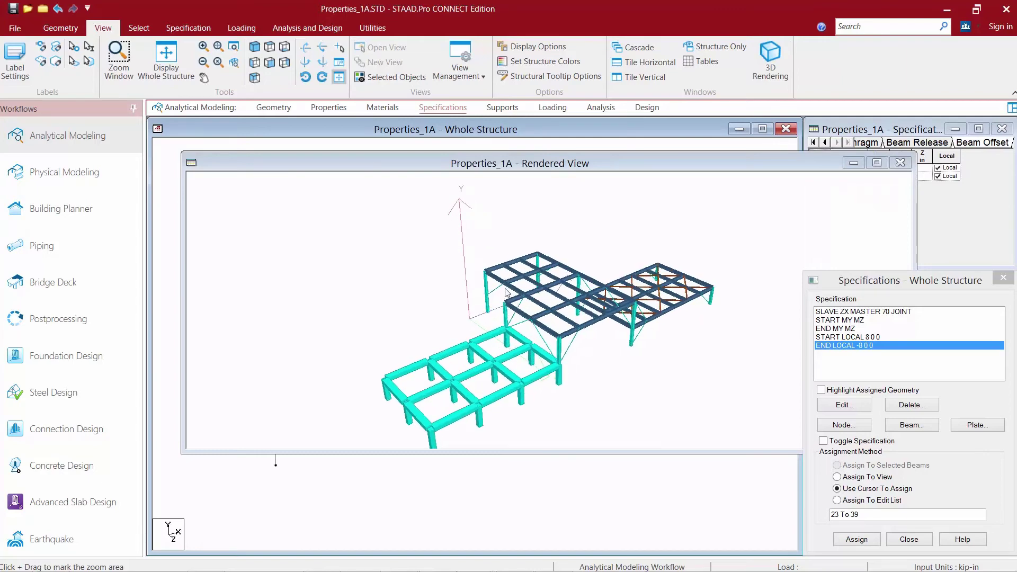
{"action": "scroll", "coordinate": [498, 287], "scroll_direction": "up", "scroll_amount": 6}
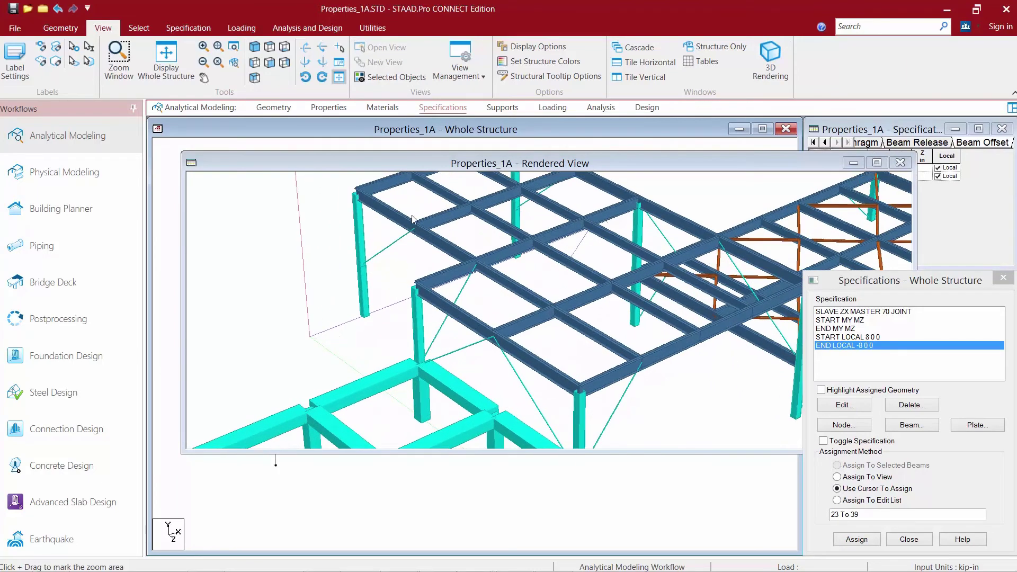
- Take a closer look at where the steel beams meet the girders in the rendered view
{"action": "scroll", "coordinate": [491, 239], "scroll_direction": "up", "scroll_amount": 2}
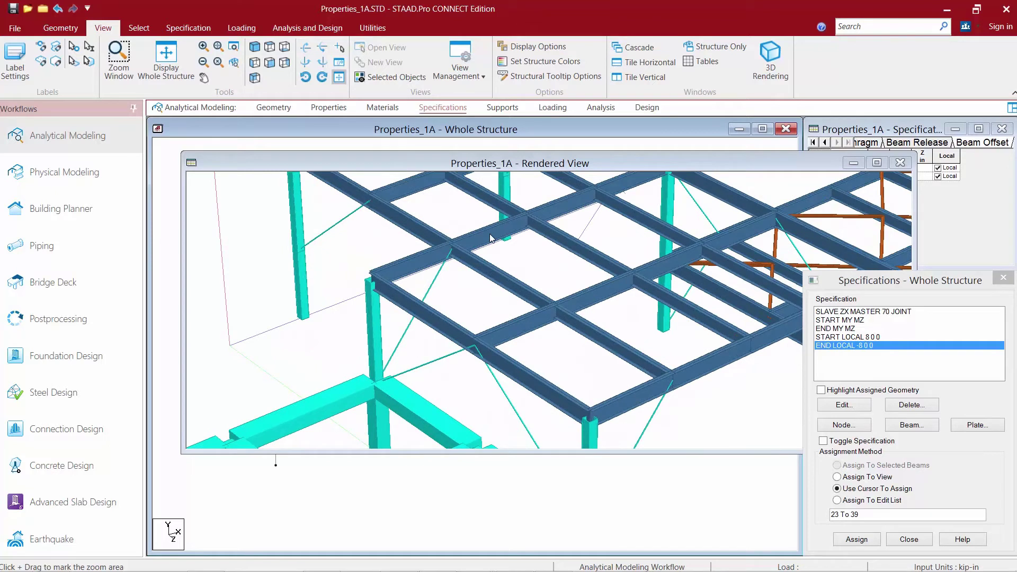
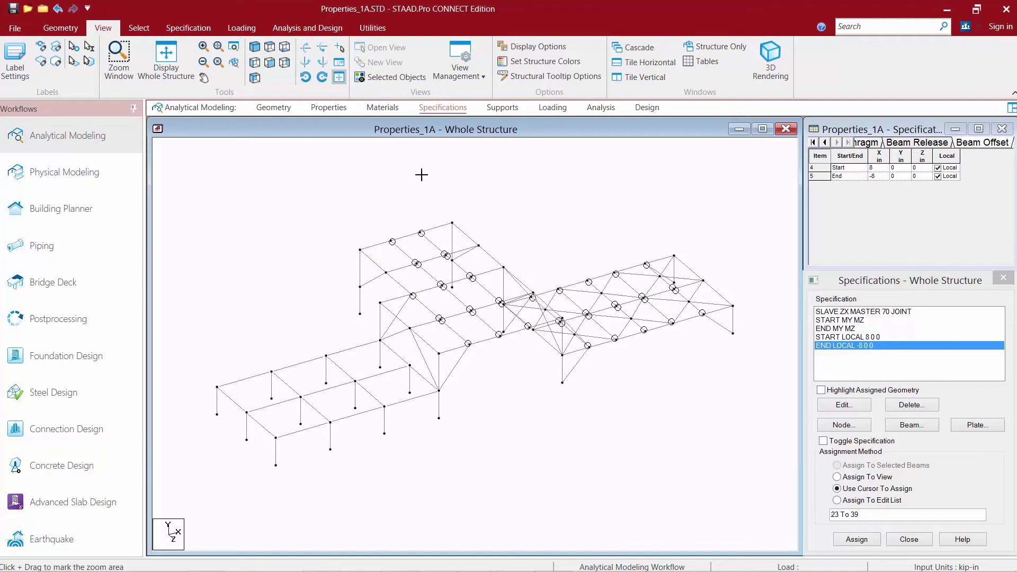
- Create a beam offset specification at the member start in the global direction with a Y offset of -7 in
{"action": "left_click", "coordinate": [137, 29]}
{"action": "left_click", "coordinate": [170, 29]}
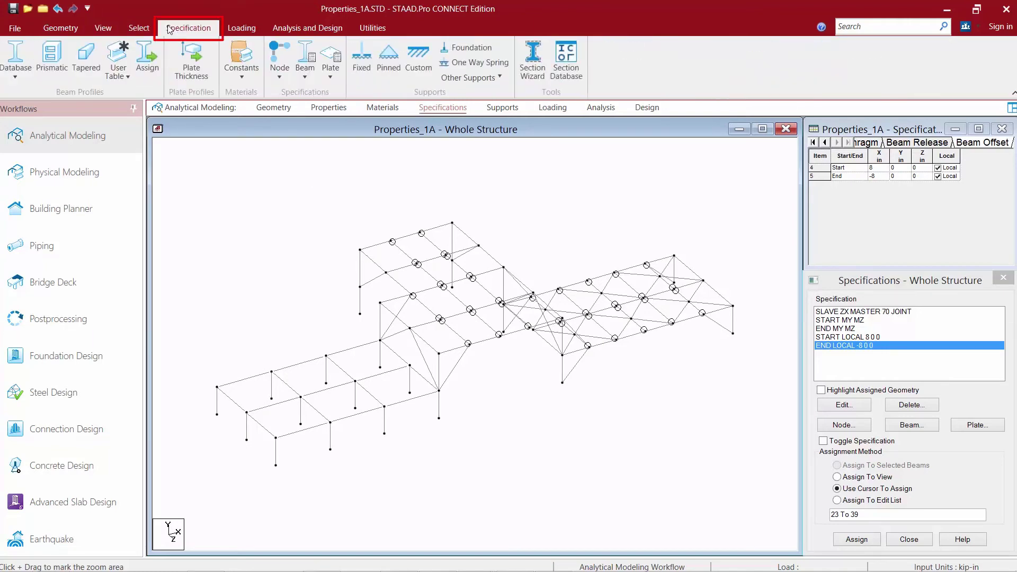
{"action": "left_click", "coordinate": [305, 77]}
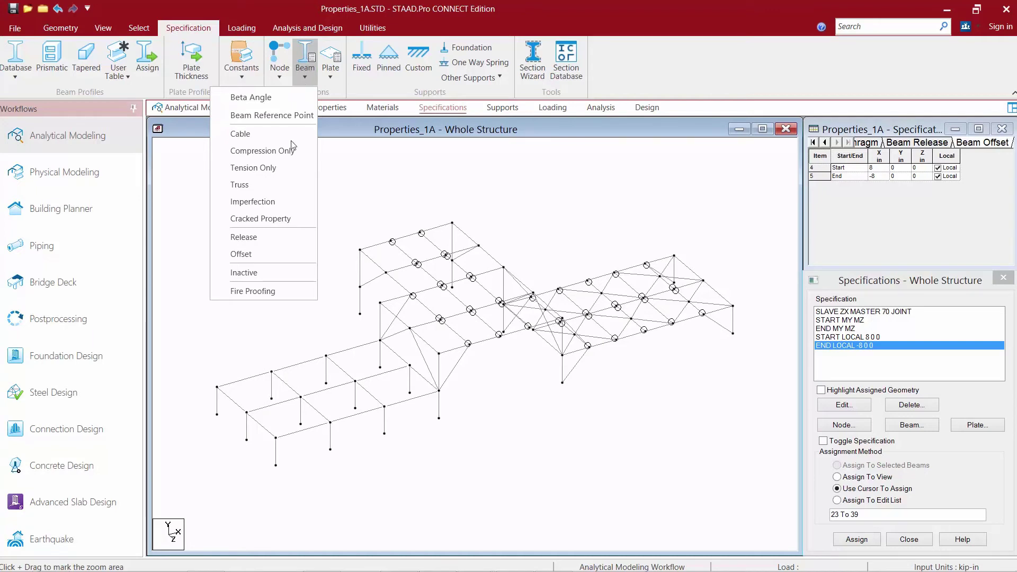
{"action": "left_click", "coordinate": [261, 254]}
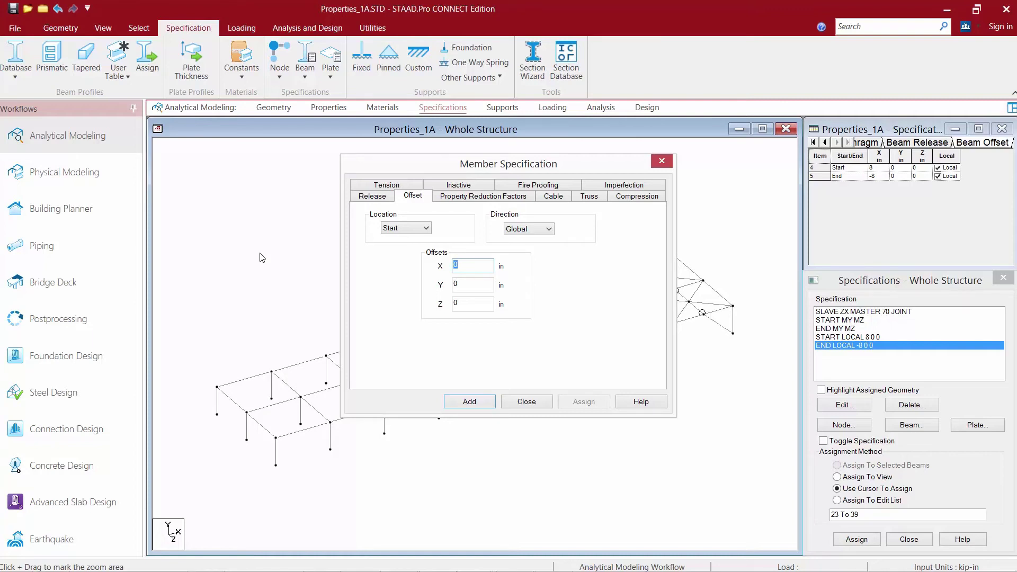
{"action": "left_click", "coordinate": [521, 229]}
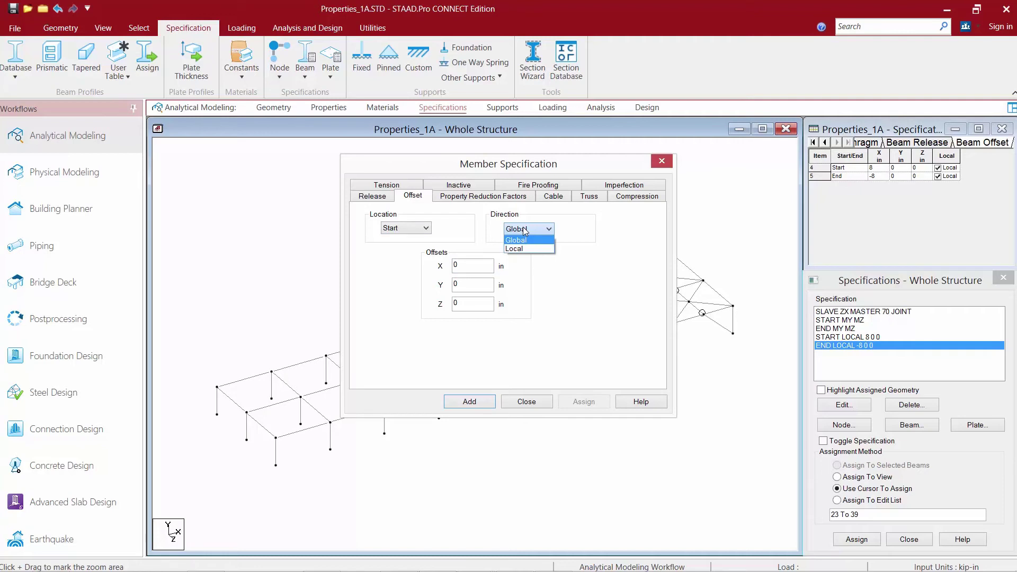
{"action": "left_click", "coordinate": [524, 231]}
{"action": "left_click", "coordinate": [465, 286]}
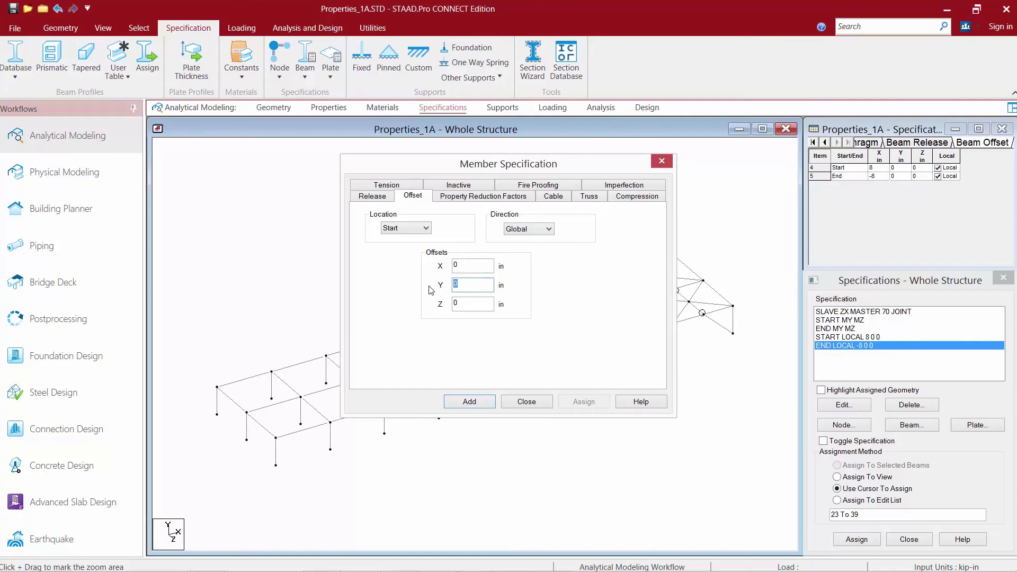
{"action": "left_click", "coordinate": [465, 403]}
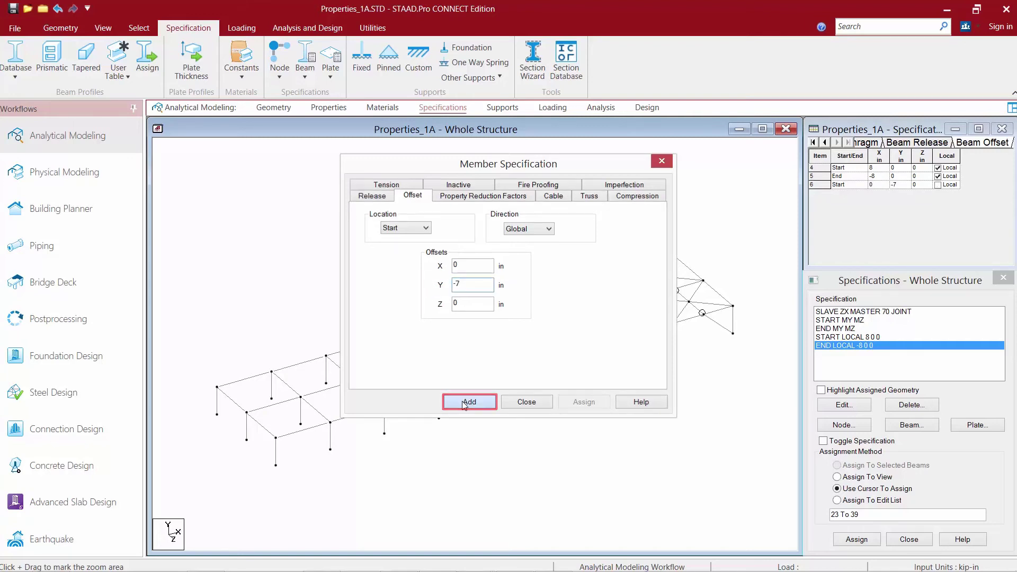
- Create a beam offset specification at the member end in the global direction with a Y offset of -7 in
{"action": "left_click", "coordinate": [304, 75]}
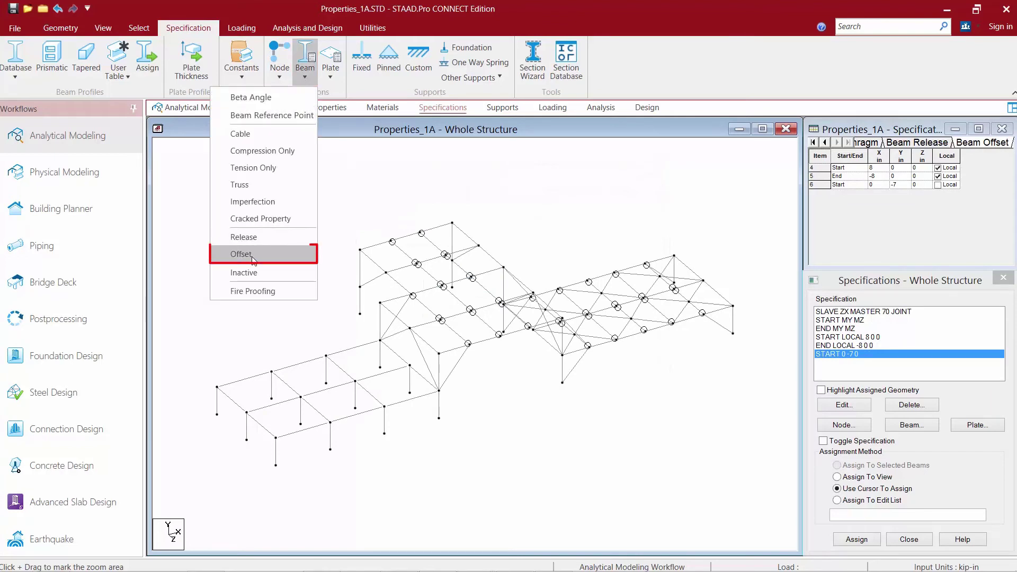
{"action": "left_click", "coordinate": [241, 254]}
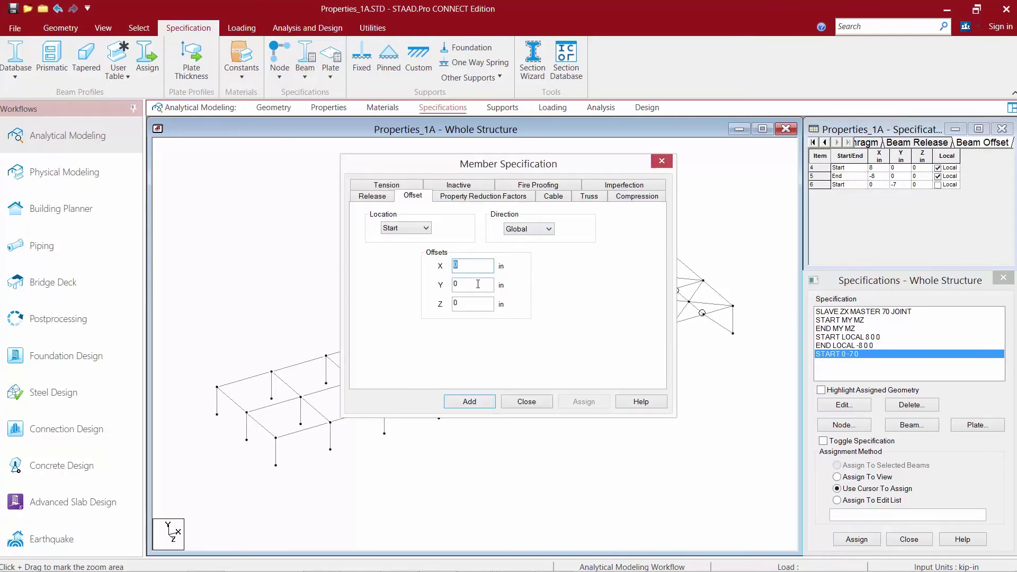
{"action": "left_click", "coordinate": [426, 228]}
{"action": "left_click", "coordinate": [402, 243]}
{"action": "left_click", "coordinate": [482, 286]}
{"action": "key", "text": "BackSpace"}
{"action": "type", "text": "-7"}
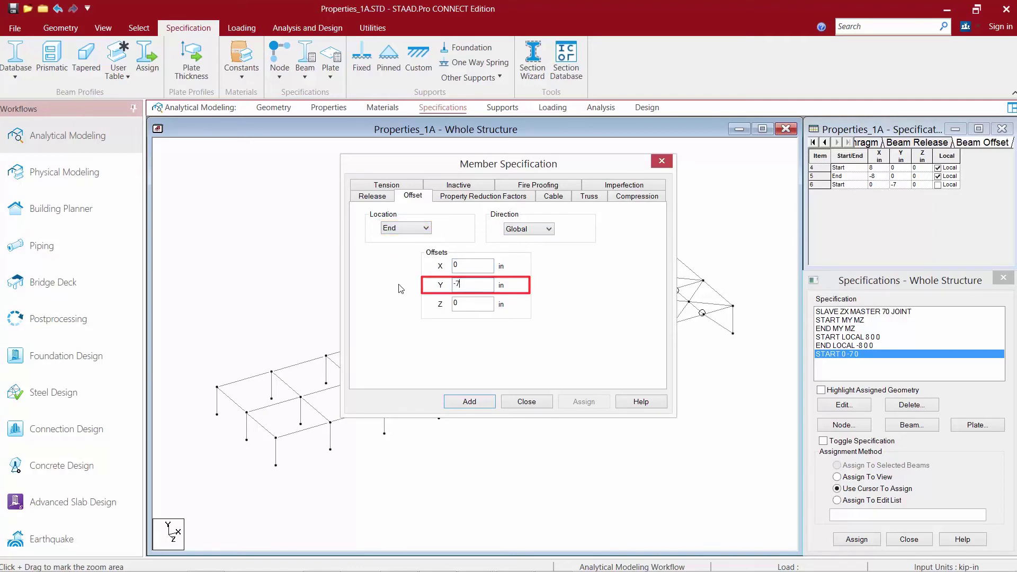
{"action": "left_click", "coordinate": [466, 400]}
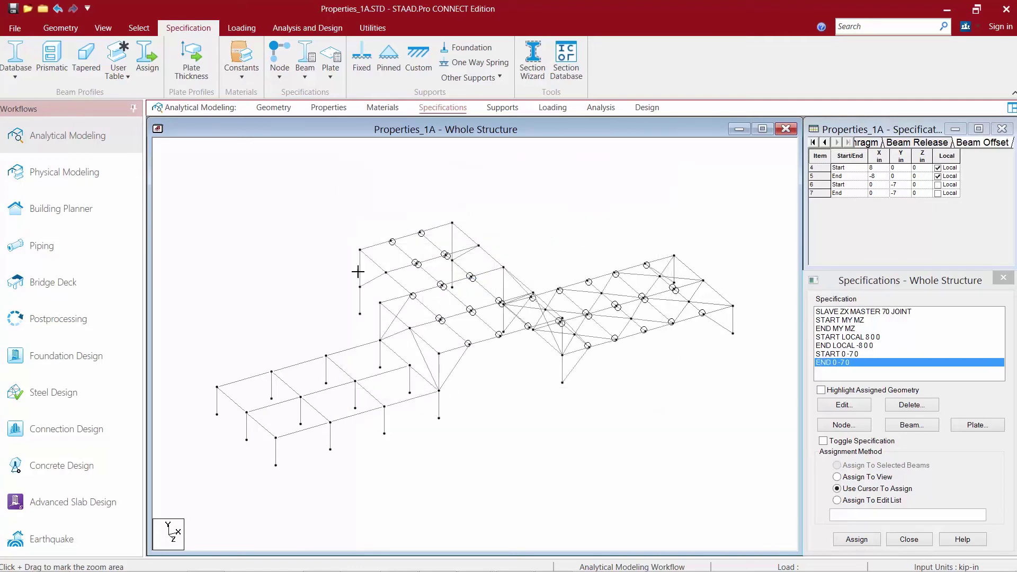
- Create another global beam offset specification at the member start with a Y offset of -9 in
{"action": "left_click", "coordinate": [306, 79]}
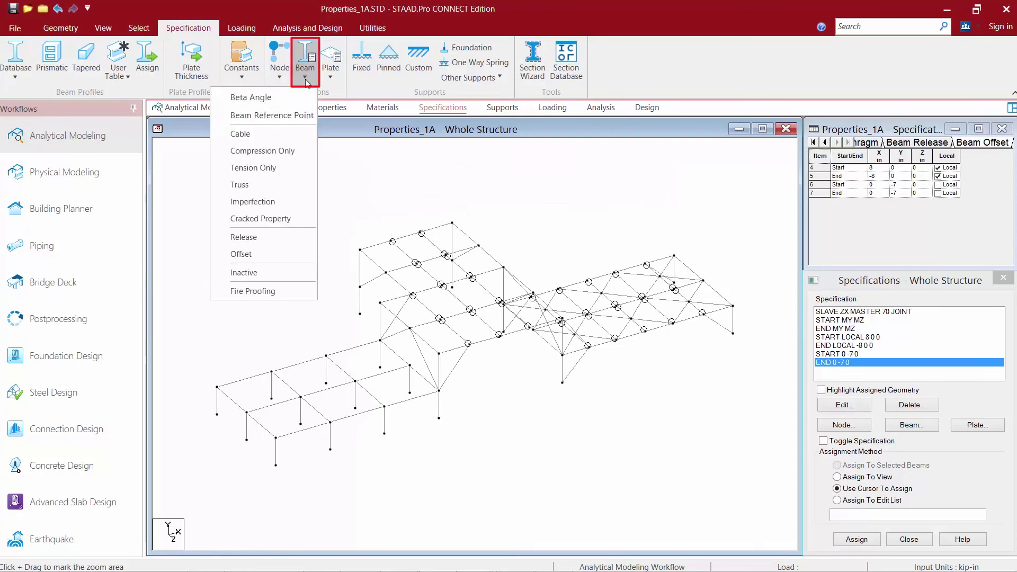
{"action": "left_click", "coordinate": [263, 254]}
{"action": "left_click", "coordinate": [418, 228]}
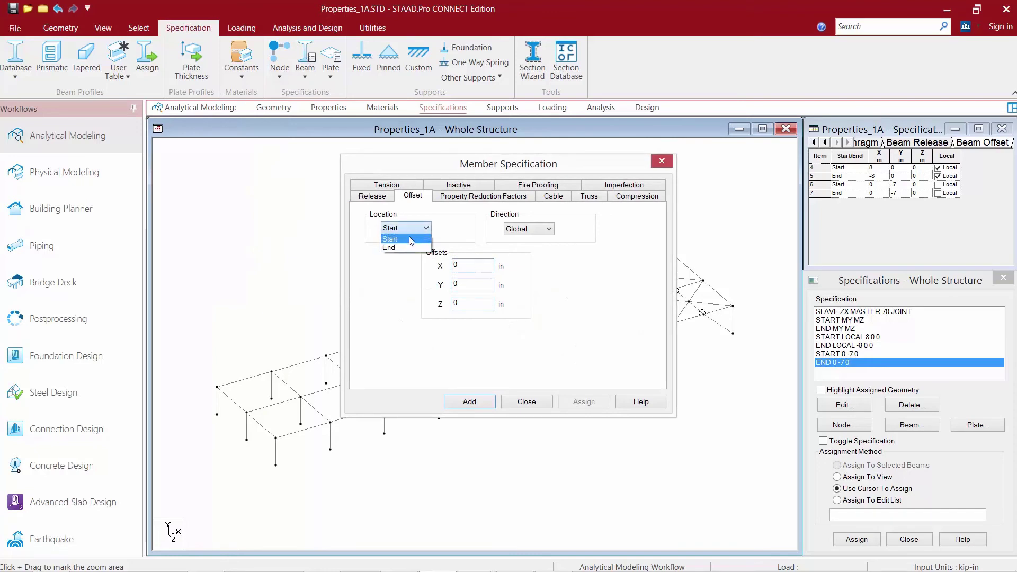
{"action": "left_click", "coordinate": [407, 235]}
{"action": "double_click", "coordinate": [457, 285]}
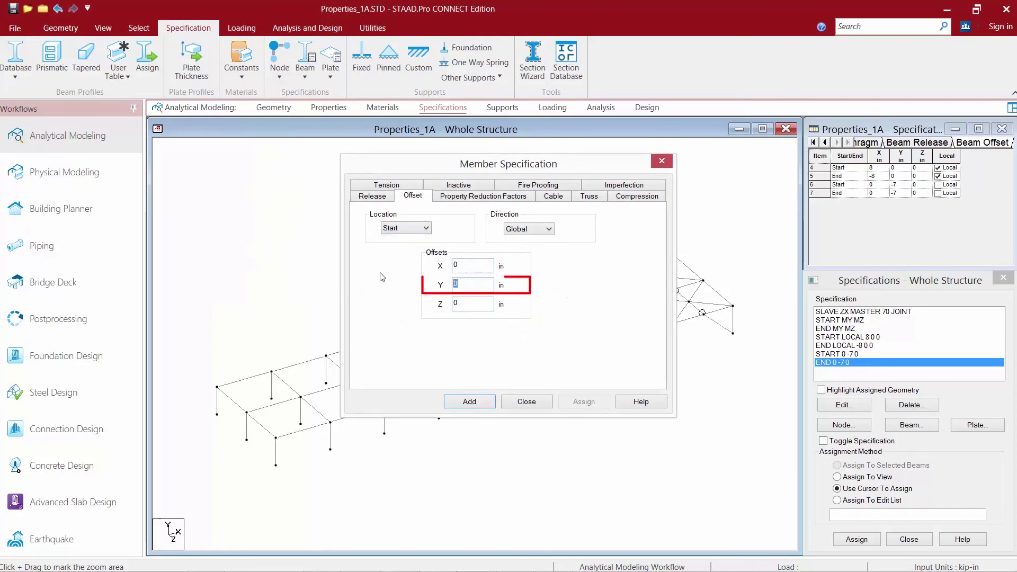
{"action": "type", "text": "-9"}
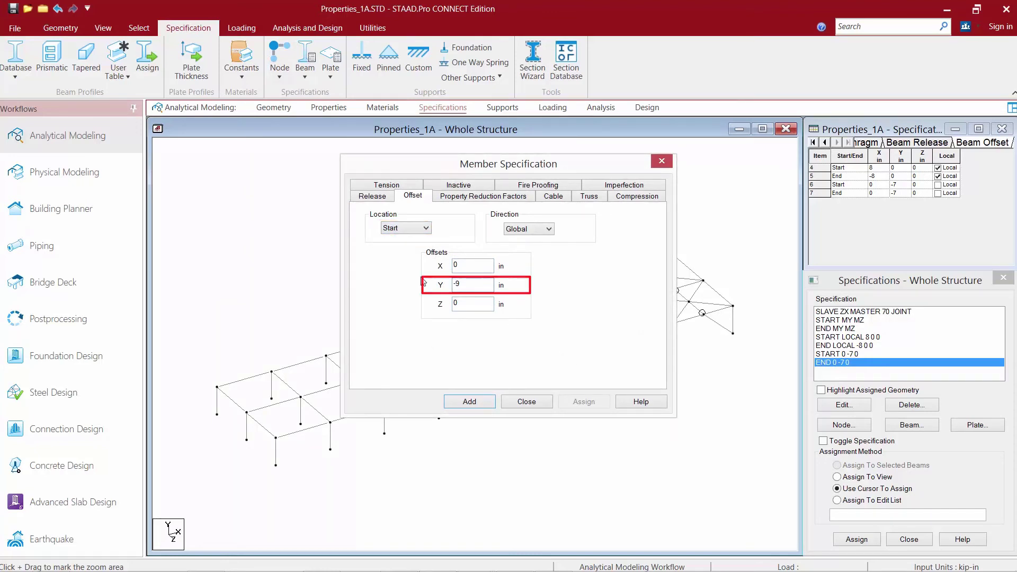
{"action": "left_click", "coordinate": [469, 401]}
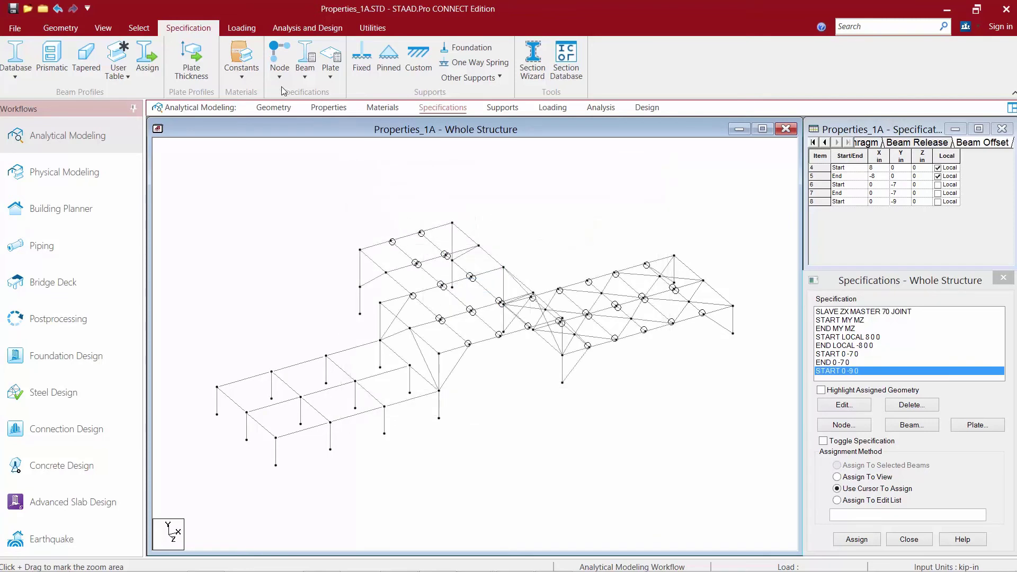
- Create another global beam offset specification at the member end with a Y offset of -9 in
{"action": "left_click", "coordinate": [305, 72]}
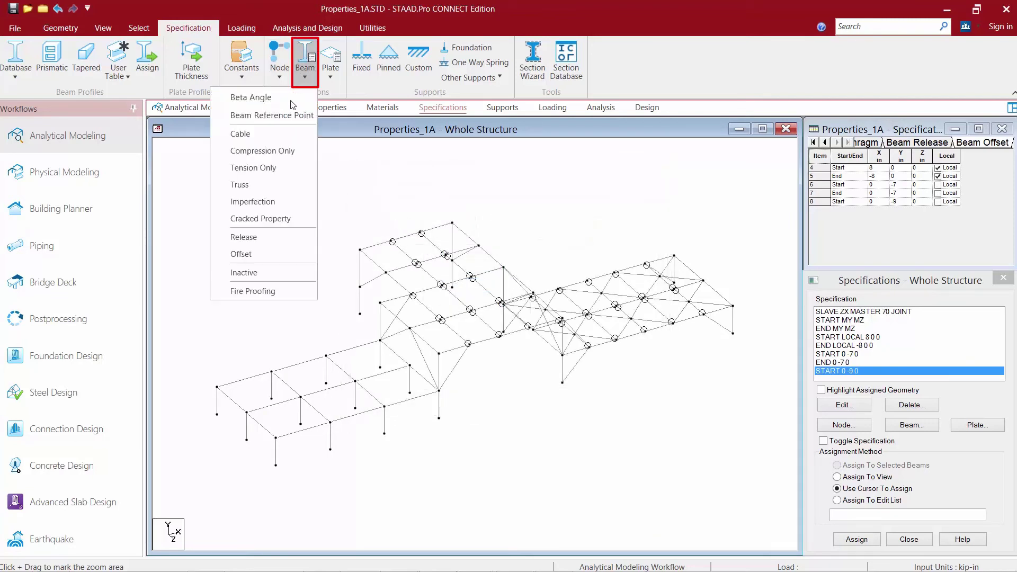
{"action": "left_click", "coordinate": [241, 254]}
{"action": "left_click", "coordinate": [388, 227]}
{"action": "left_click", "coordinate": [392, 246]}
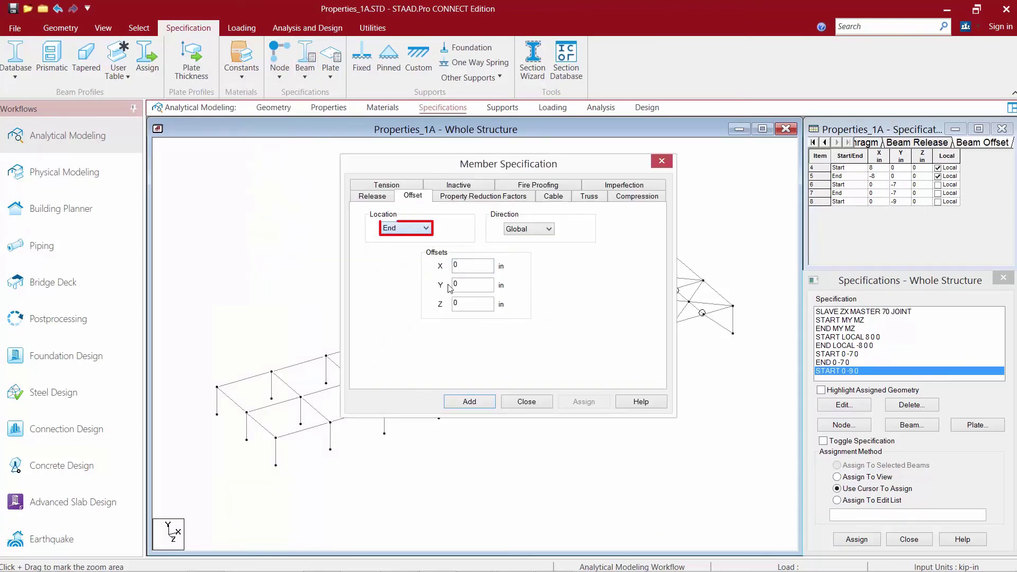
{"action": "type", "text": "-9"}
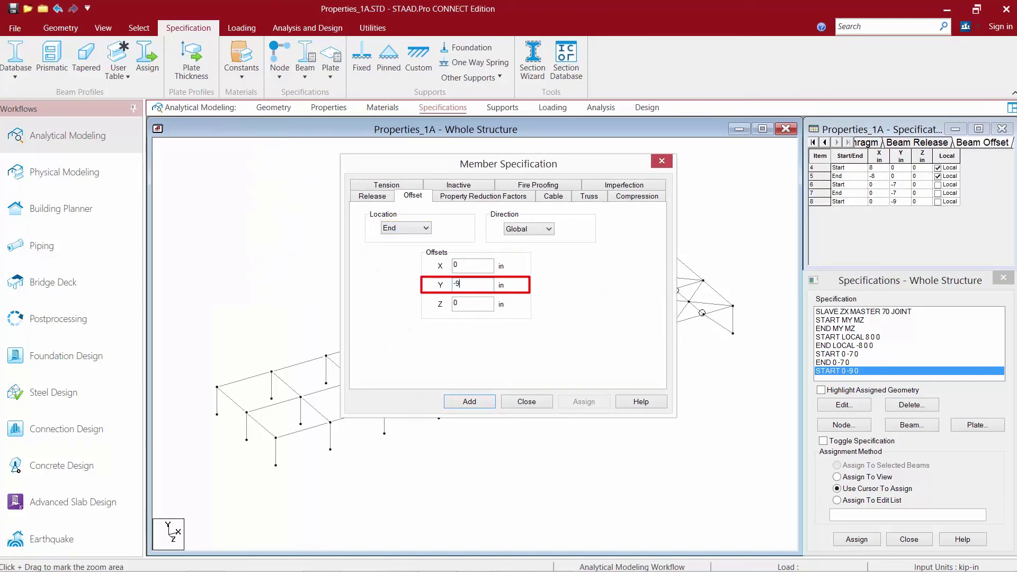
{"action": "left_click", "coordinate": [469, 402]}
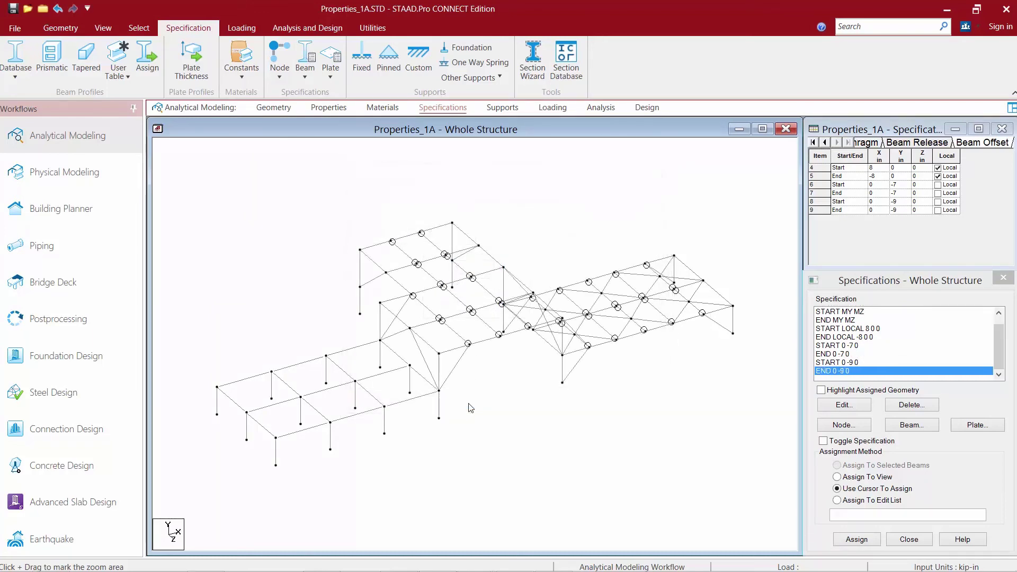
- Assign the START 0 -7 0 offset to all members of the _STEELBEAMS group
{"action": "left_click", "coordinate": [849, 347]}
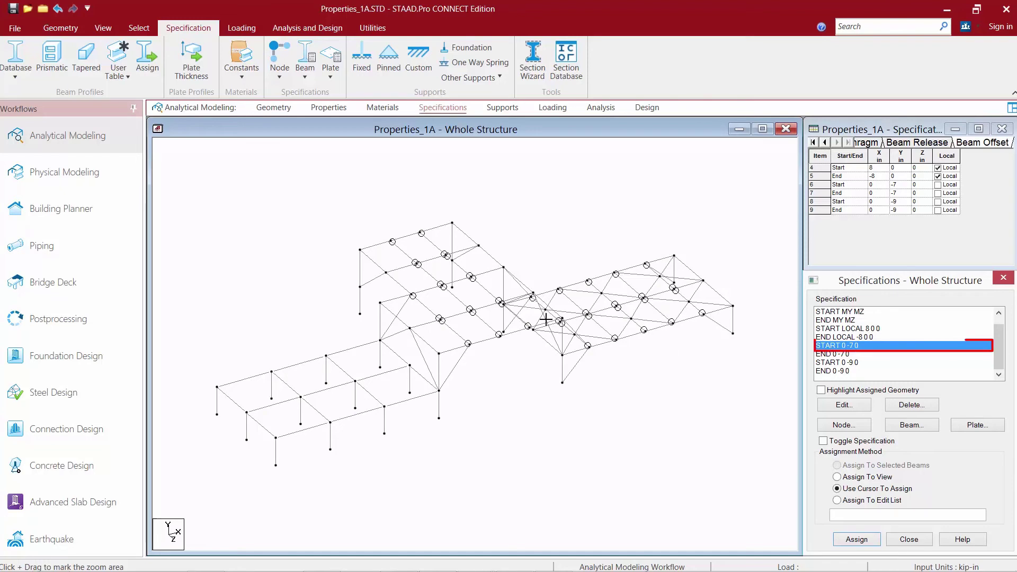
{"action": "left_click", "coordinate": [137, 29]}
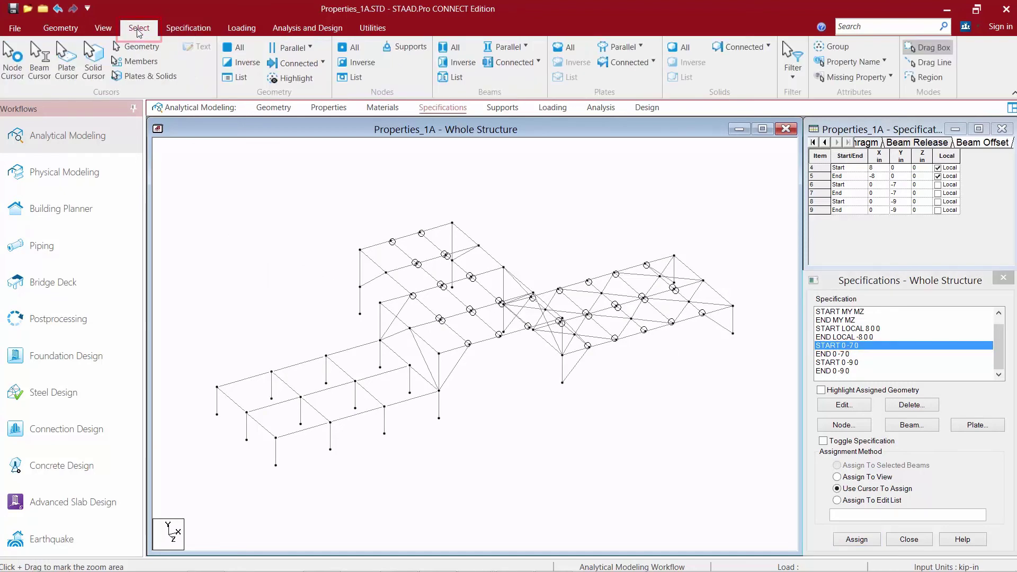
{"action": "left_click", "coordinate": [837, 46]}
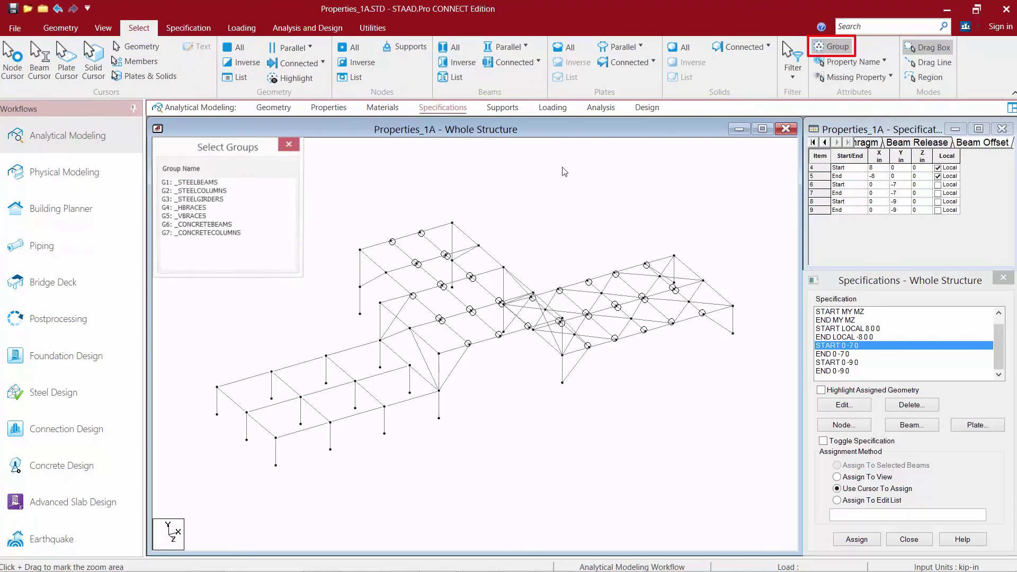
{"action": "left_click", "coordinate": [184, 183]}
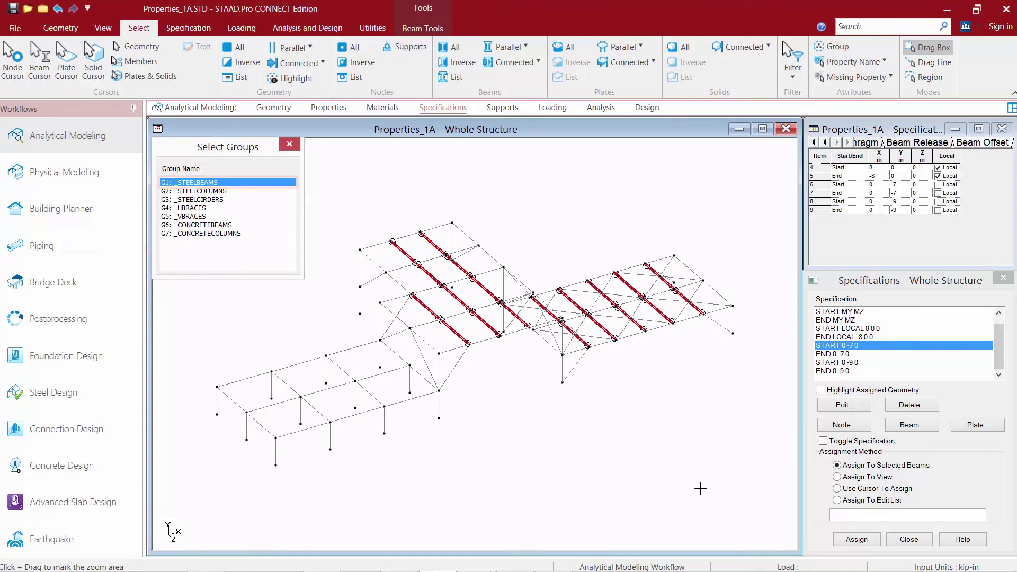
{"action": "left_click", "coordinate": [854, 542]}
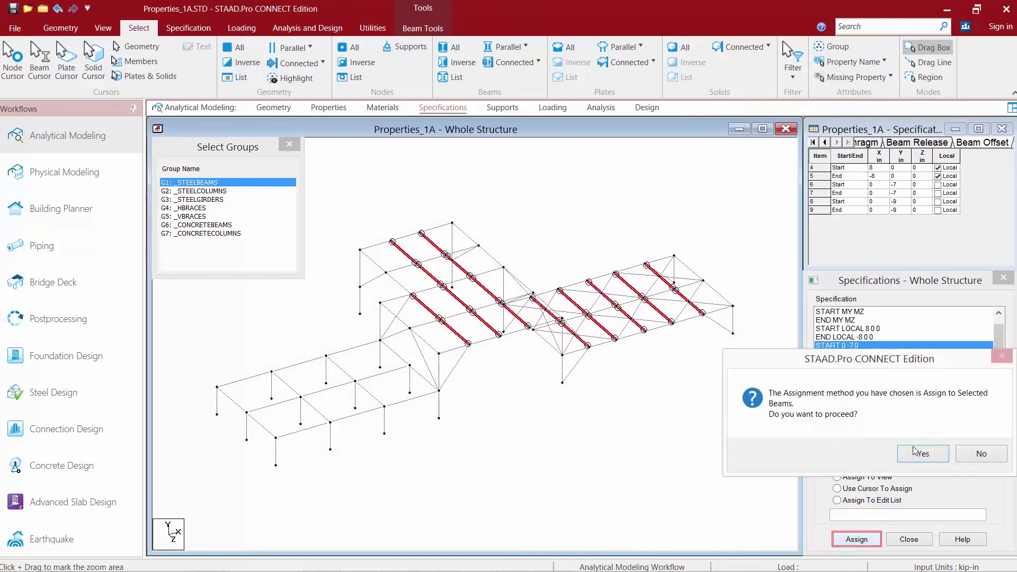
{"action": "left_click", "coordinate": [926, 454]}
- Assign the END 0 -7 0 offset to the selected steel beams
{"action": "left_click", "coordinate": [840, 354]}
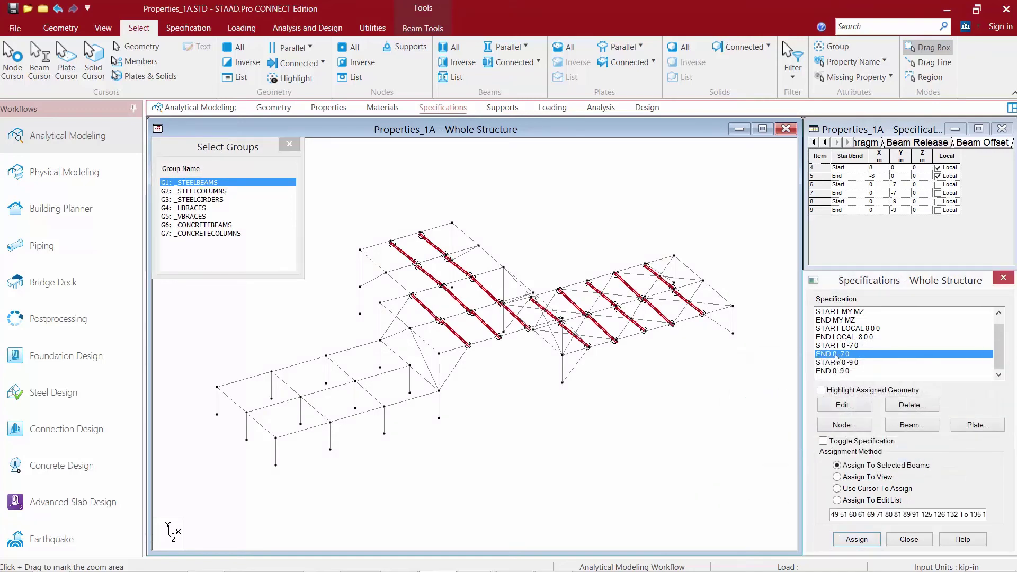
{"action": "left_click", "coordinate": [855, 539]}
{"action": "left_click", "coordinate": [924, 454]}
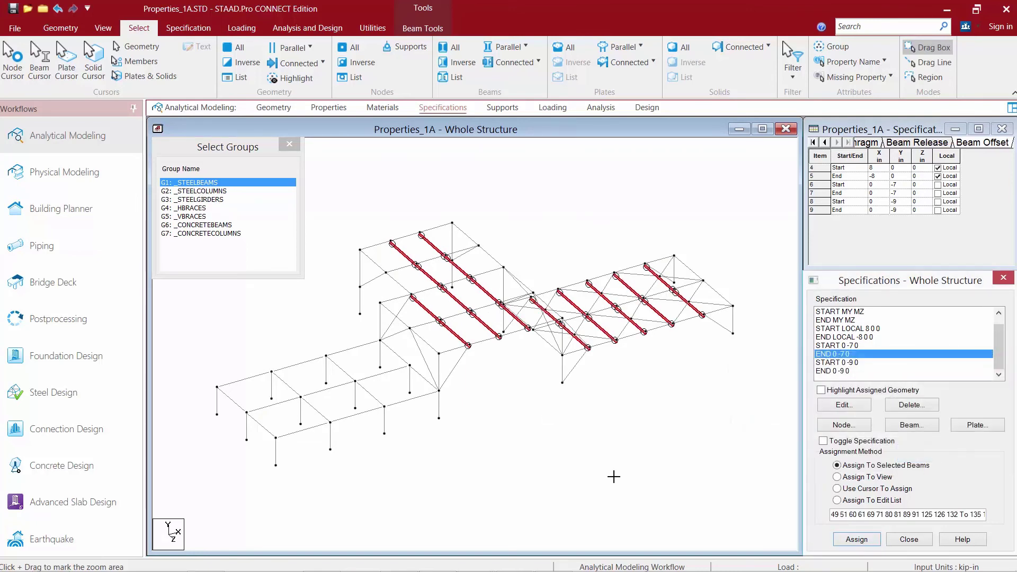
- Deselect the _STEELBEAMS group and assign the START 0 -9 0 offset to all members of the _STEELGIRDERS group
{"action": "left_click", "coordinate": [851, 363]}
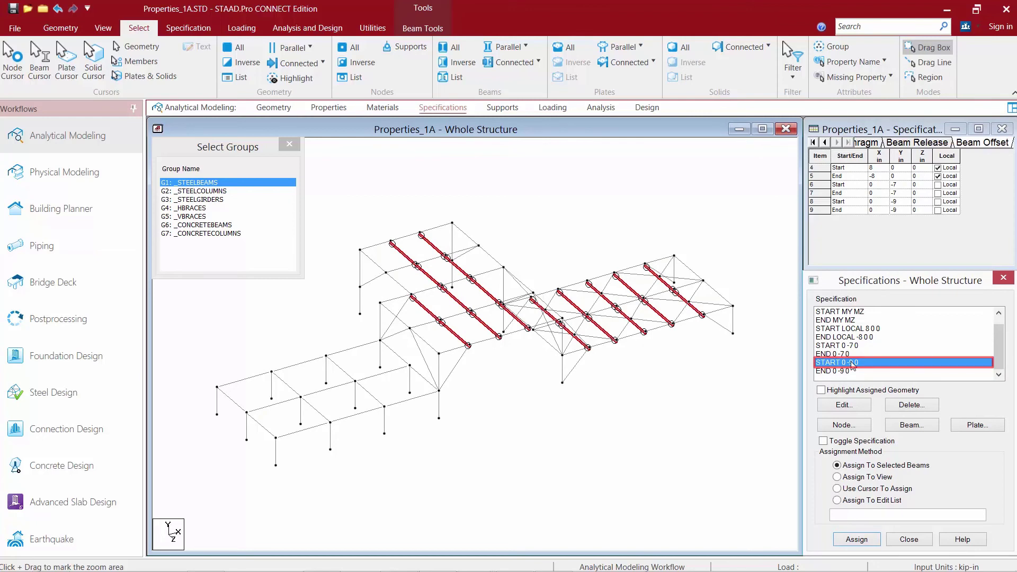
{"action": "left_click", "coordinate": [228, 184]}
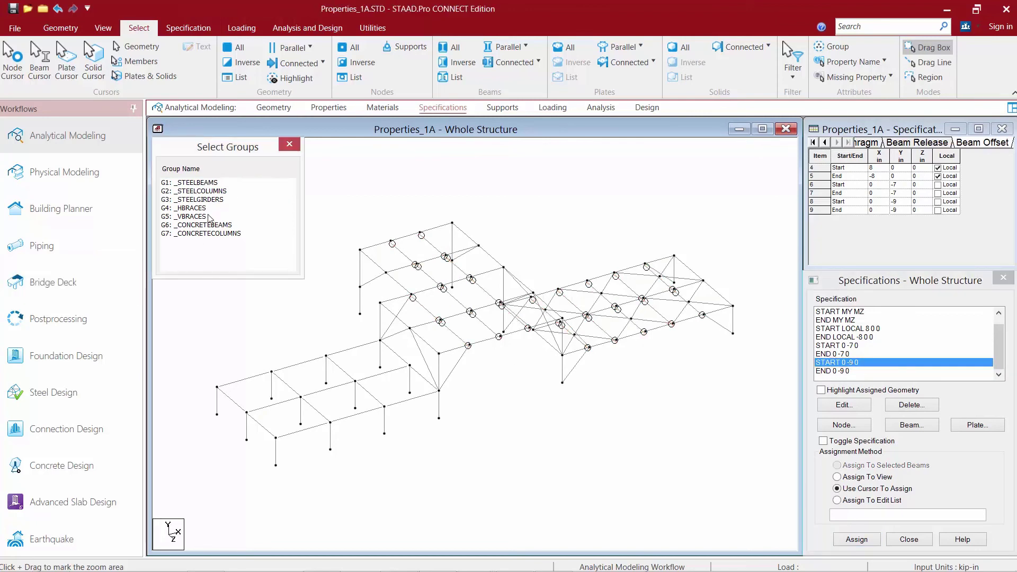
{"action": "left_click", "coordinate": [202, 200]}
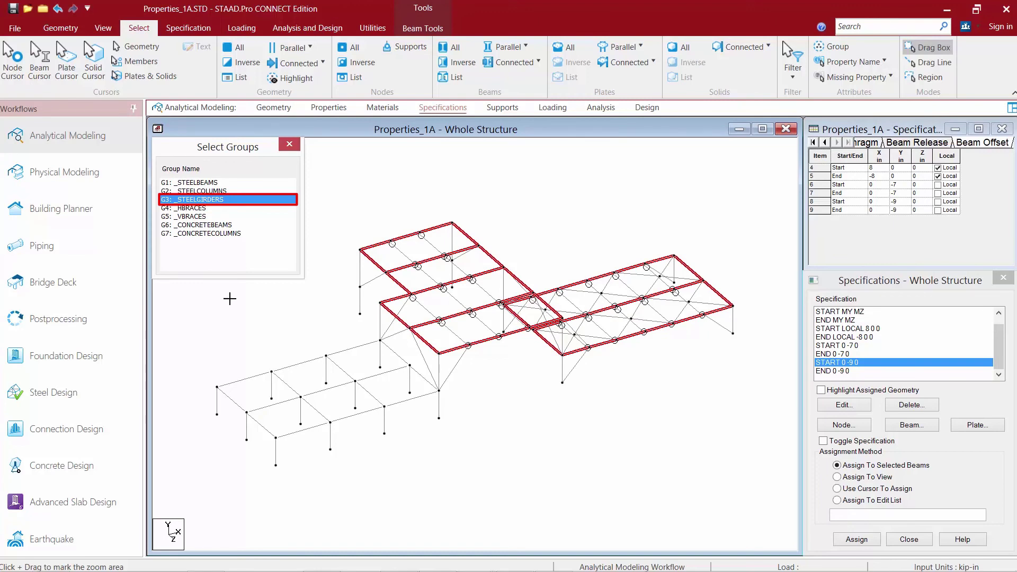
{"action": "left_click", "coordinate": [850, 542]}
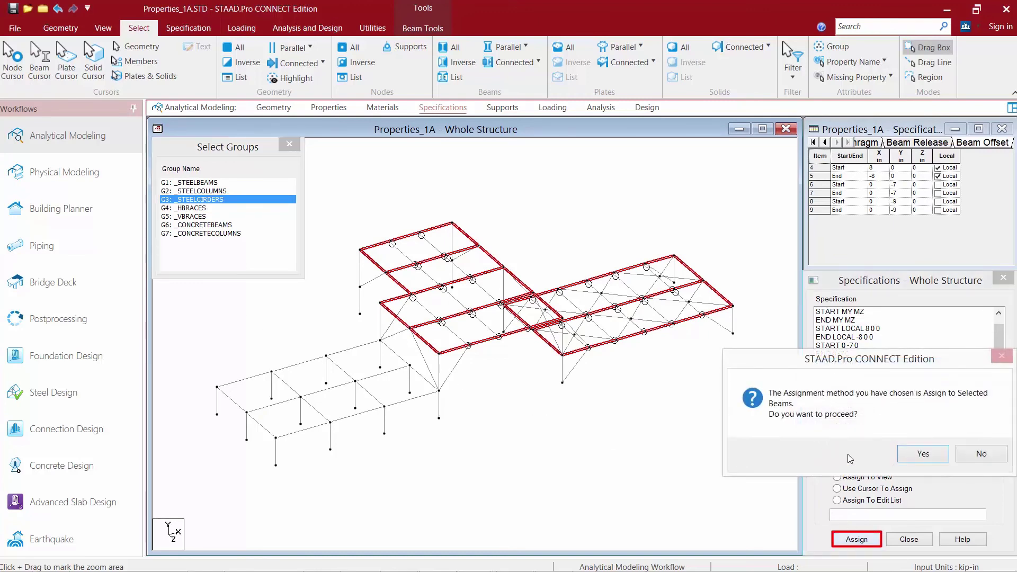
{"action": "left_click", "coordinate": [865, 454]}
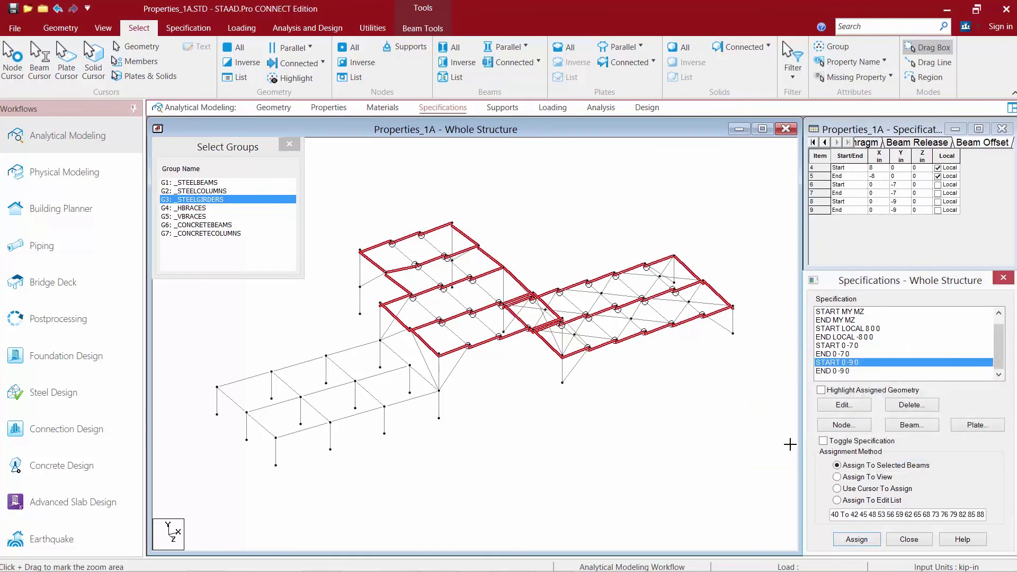
- Assign the END 0 -9 0 offset to the selected steel girders
{"action": "left_click", "coordinate": [831, 371]}
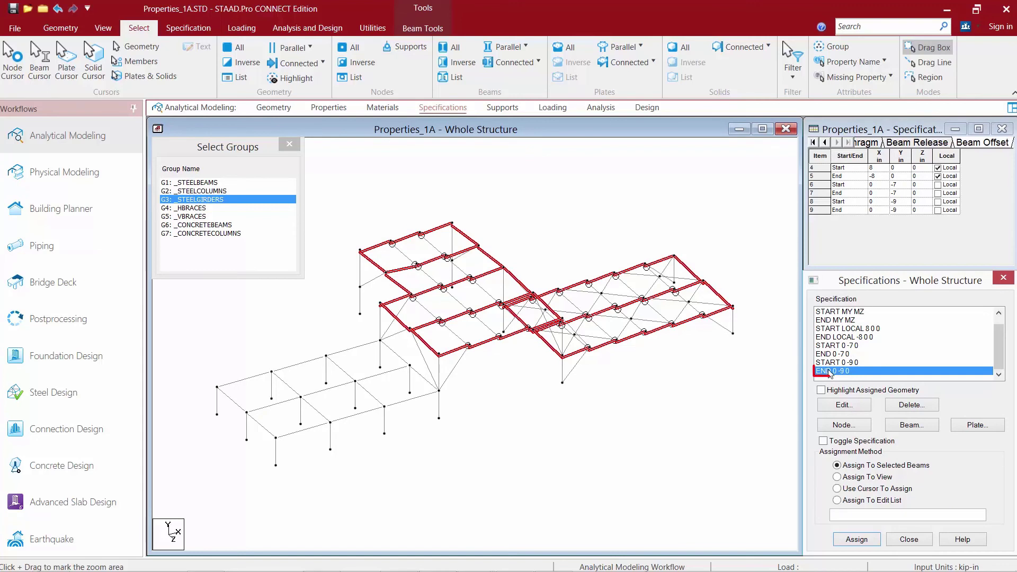
{"action": "left_click", "coordinate": [867, 541]}
{"action": "left_click", "coordinate": [900, 455]}
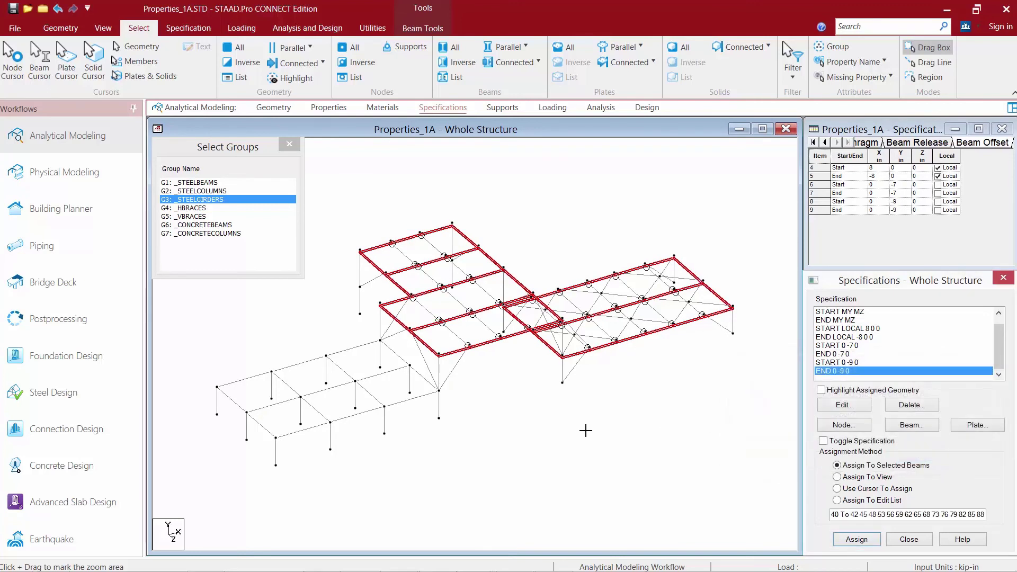
- Close the stray zoom view of the empty area and clear the steel girder selection in the whole structure
{"action": "left_click_drag", "start_coordinate": [587, 431], "coordinate": [539, 379]}
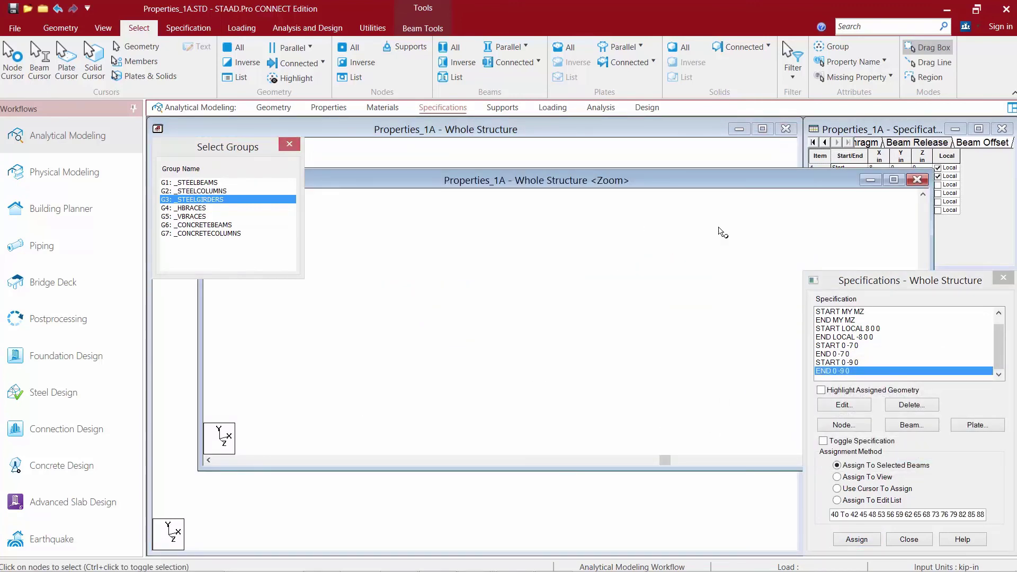
{"action": "left_click", "coordinate": [917, 180]}
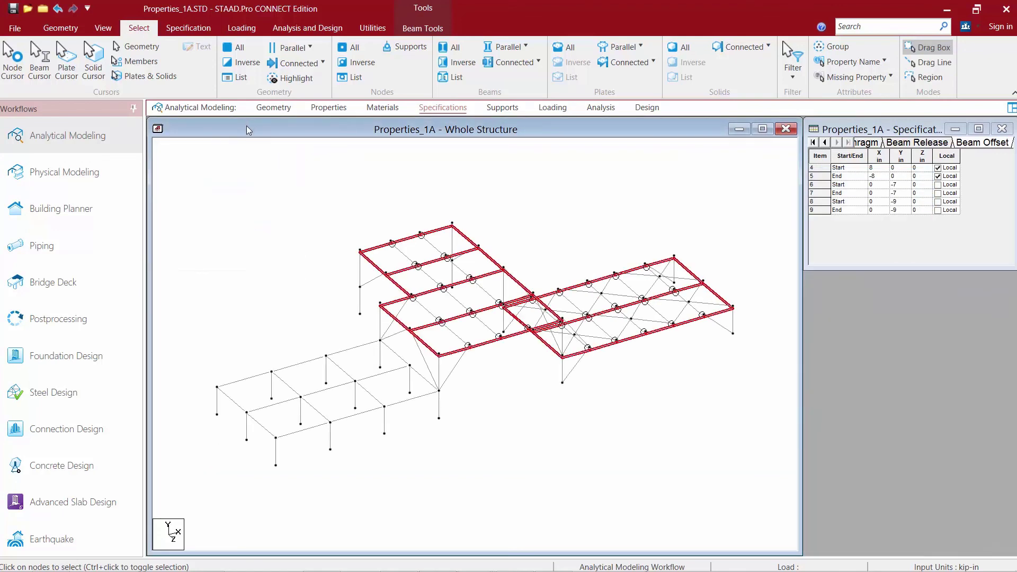
{"action": "left_click", "coordinate": [239, 155]}
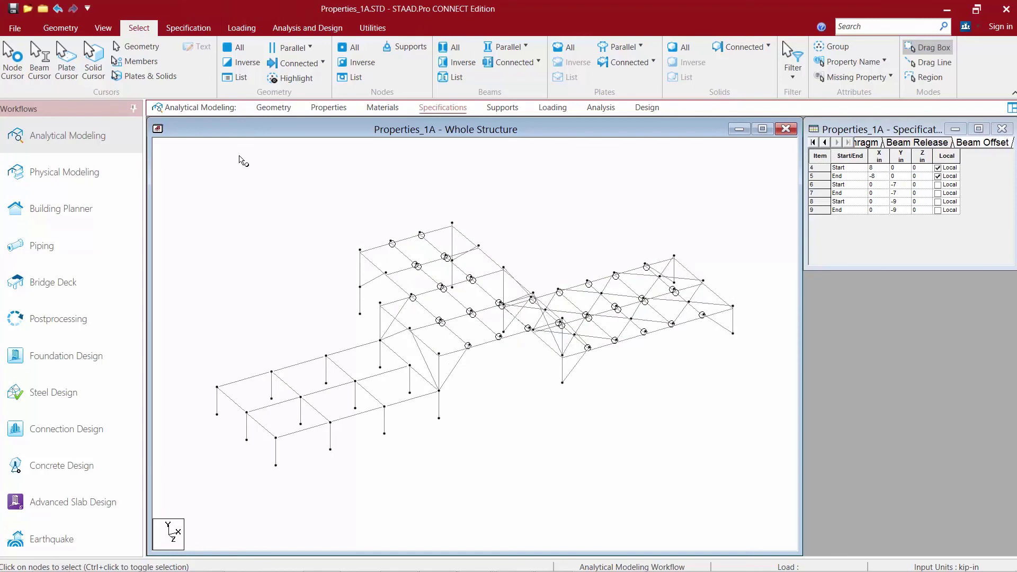
- Inspect the offset steel beams and girders up close at their connections in a 3D rendering, and close the rendered view
{"action": "left_click", "coordinate": [103, 28]}
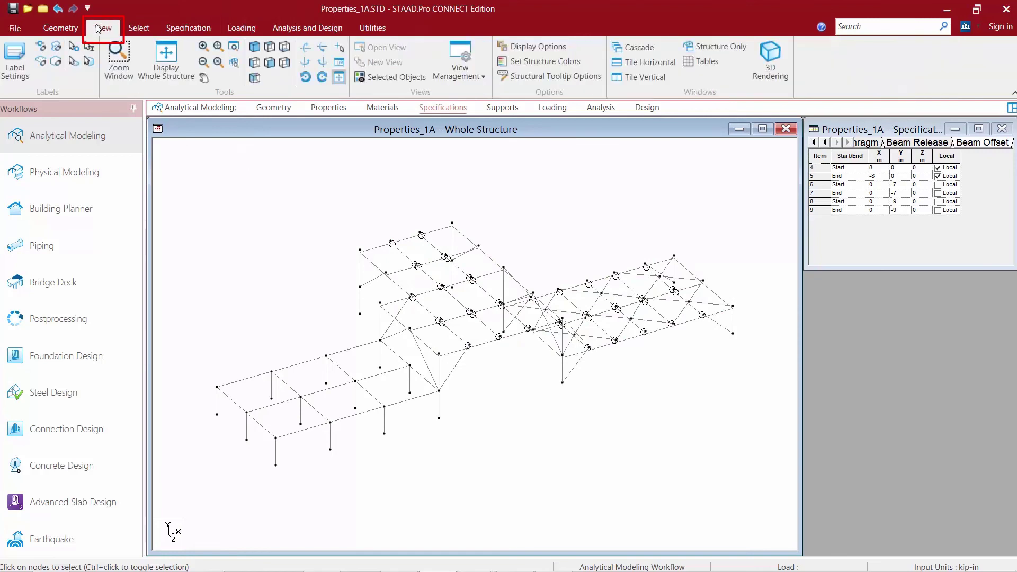
{"action": "left_click", "coordinate": [768, 58]}
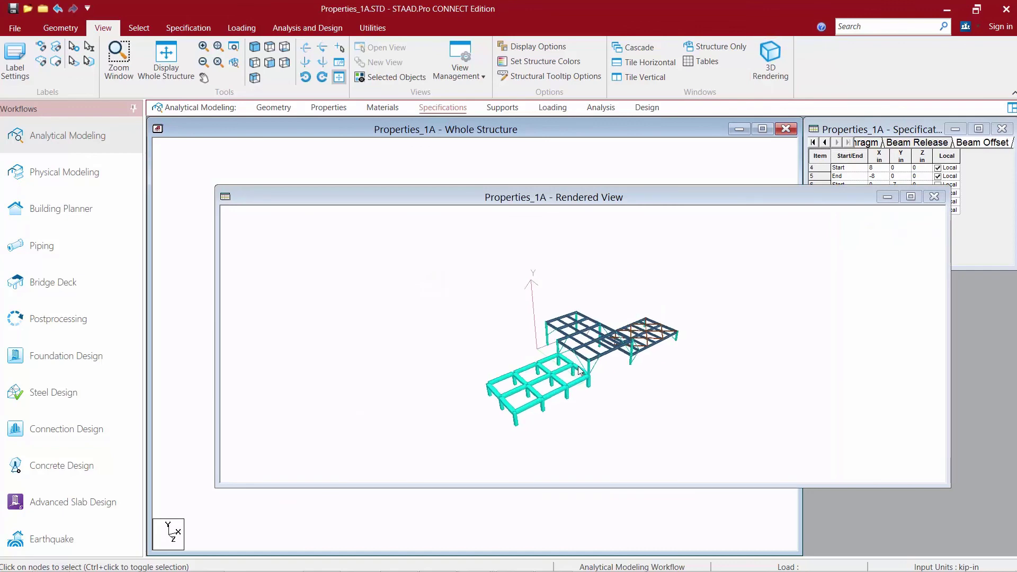
{"action": "scroll", "coordinate": [579, 370], "scroll_direction": "up", "scroll_amount": 5}
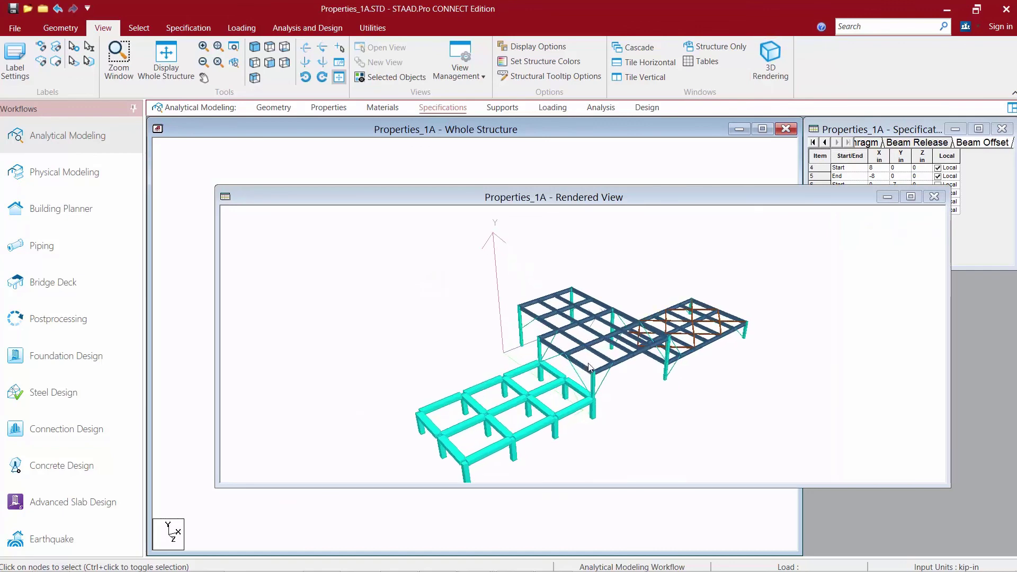
{"action": "scroll", "coordinate": [589, 367], "scroll_direction": "up", "scroll_amount": 6}
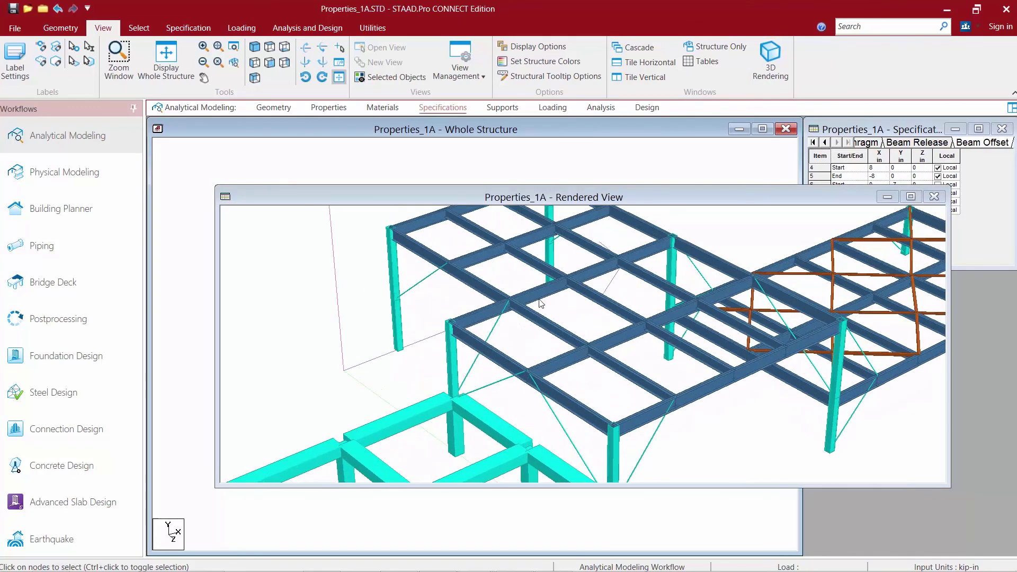
{"action": "scroll", "coordinate": [509, 306], "scroll_direction": "up", "scroll_amount": 2}
{"action": "scroll", "coordinate": [380, 328], "scroll_direction": "up", "scroll_amount": 2}
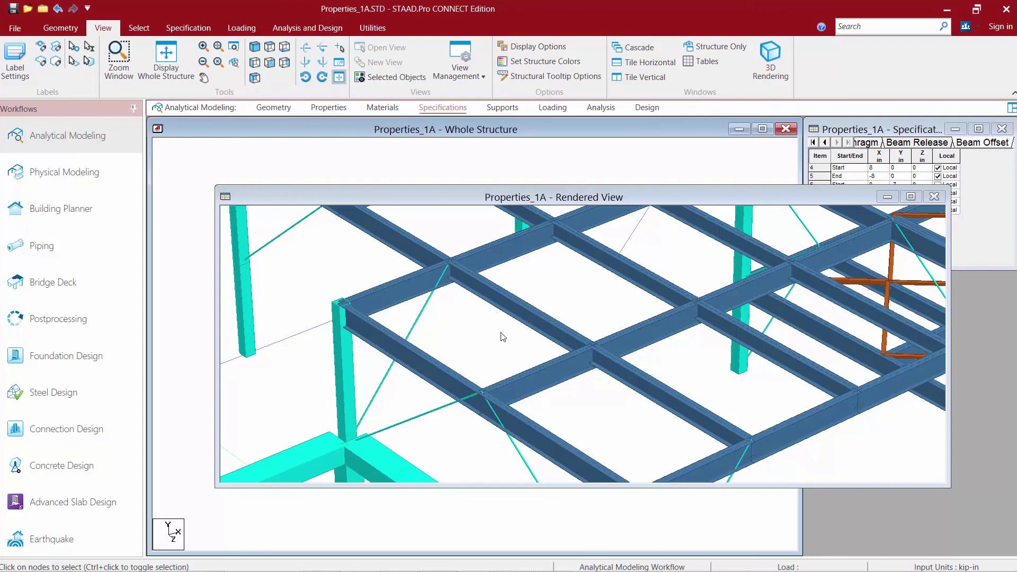
{"action": "left_click", "coordinate": [933, 197]}
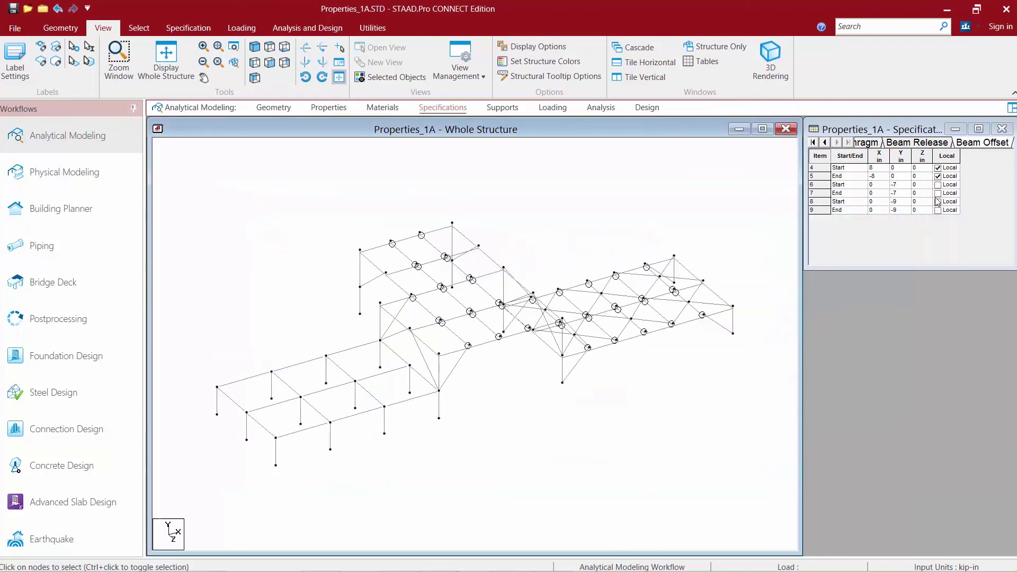
- Reopen the list of specifications for the whole structure
{"action": "left_click", "coordinate": [443, 108]}
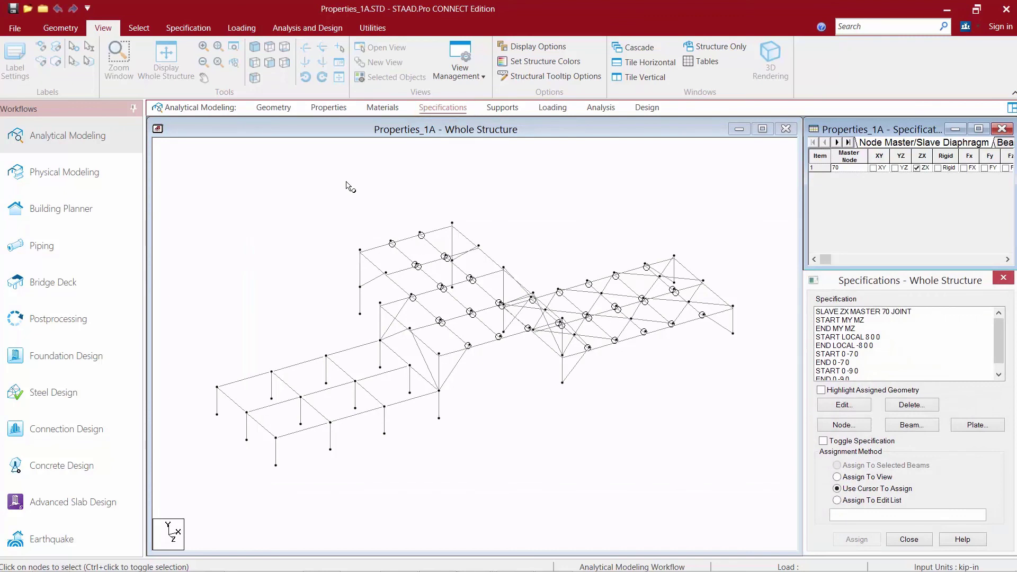